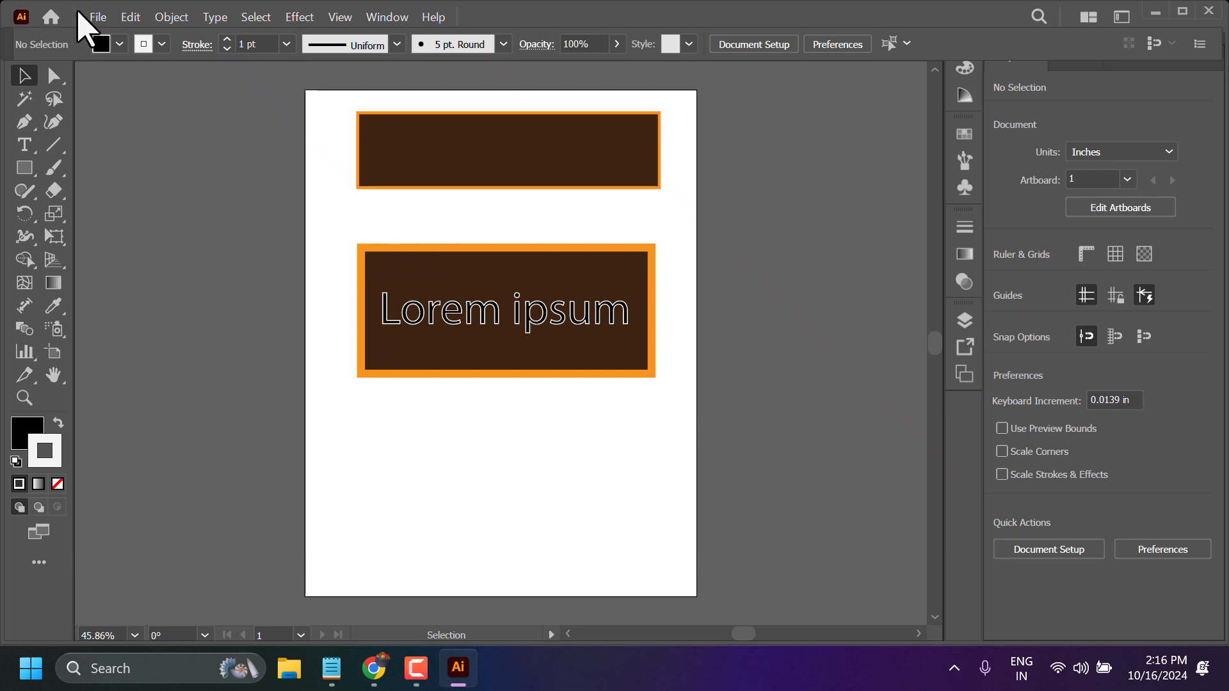
- Start a new document from the File menu, reaching the New Document dialog
{"action": "left_click", "coordinate": [97, 17]}
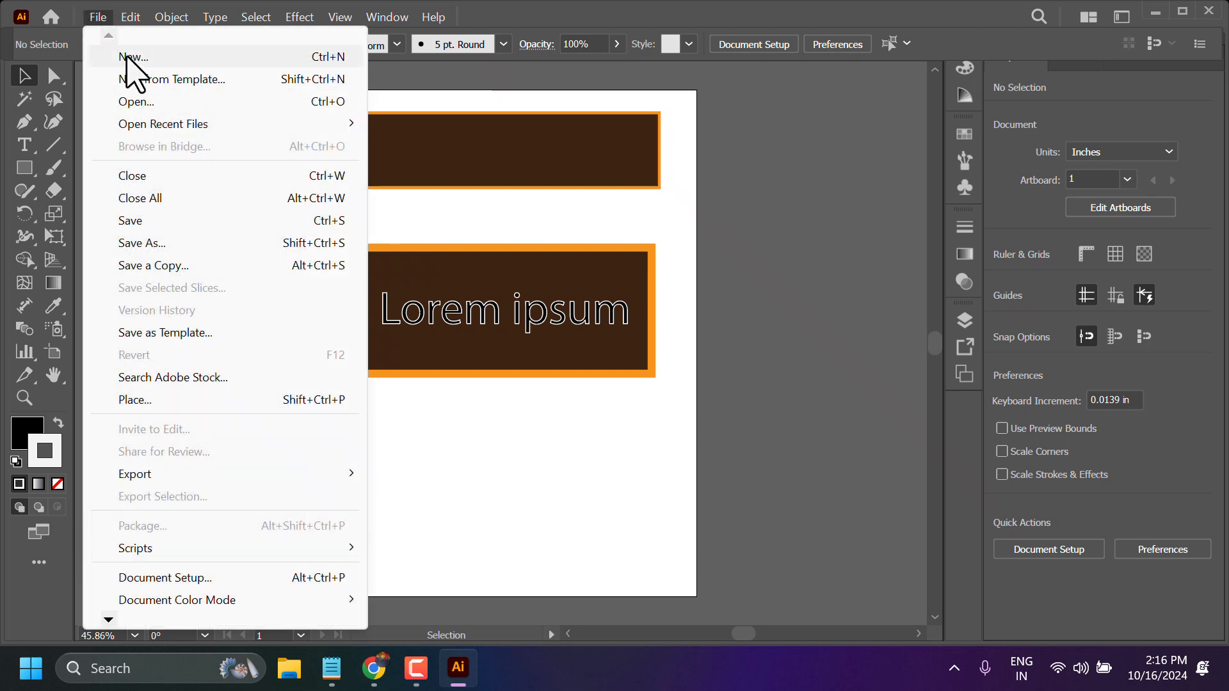
{"action": "left_click", "coordinate": [343, 59]}
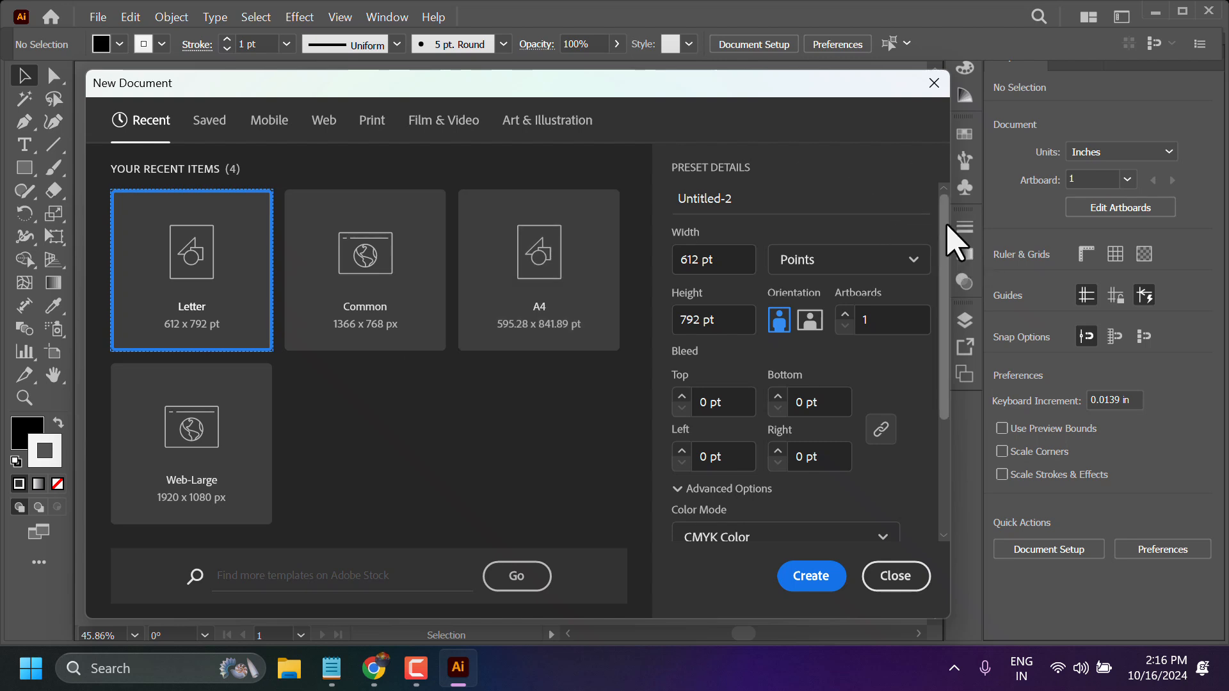
{"action": "mouse_move", "coordinate": [946, 240]}
{"action": "left_mouse_down"}
{"action": "mouse_move", "coordinate": [946, 423]}
{"action": "mouse_move", "coordinate": [947, 240]}
{"action": "left_mouse_up"}
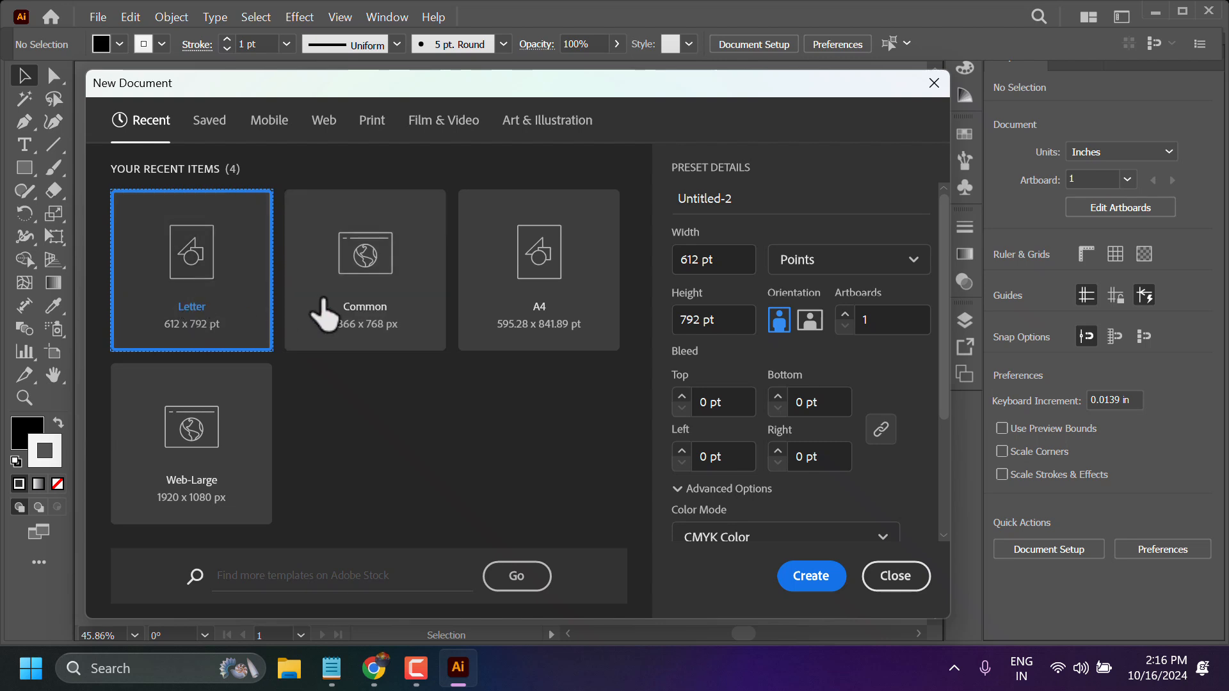
- Preview the Common and A4 presets, then return to the Letter preset (612 x 792 pt)
{"action": "left_click", "coordinate": [343, 307]}
{"action": "left_click", "coordinate": [554, 302]}
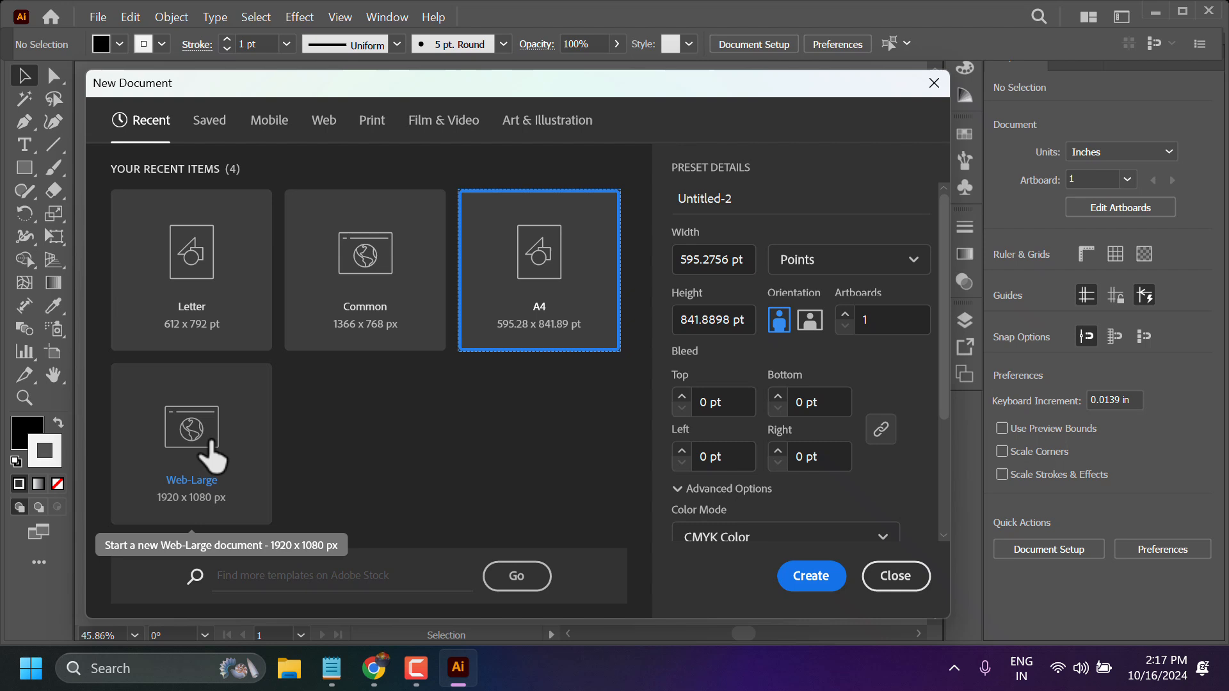
{"action": "left_click", "coordinate": [372, 317]}
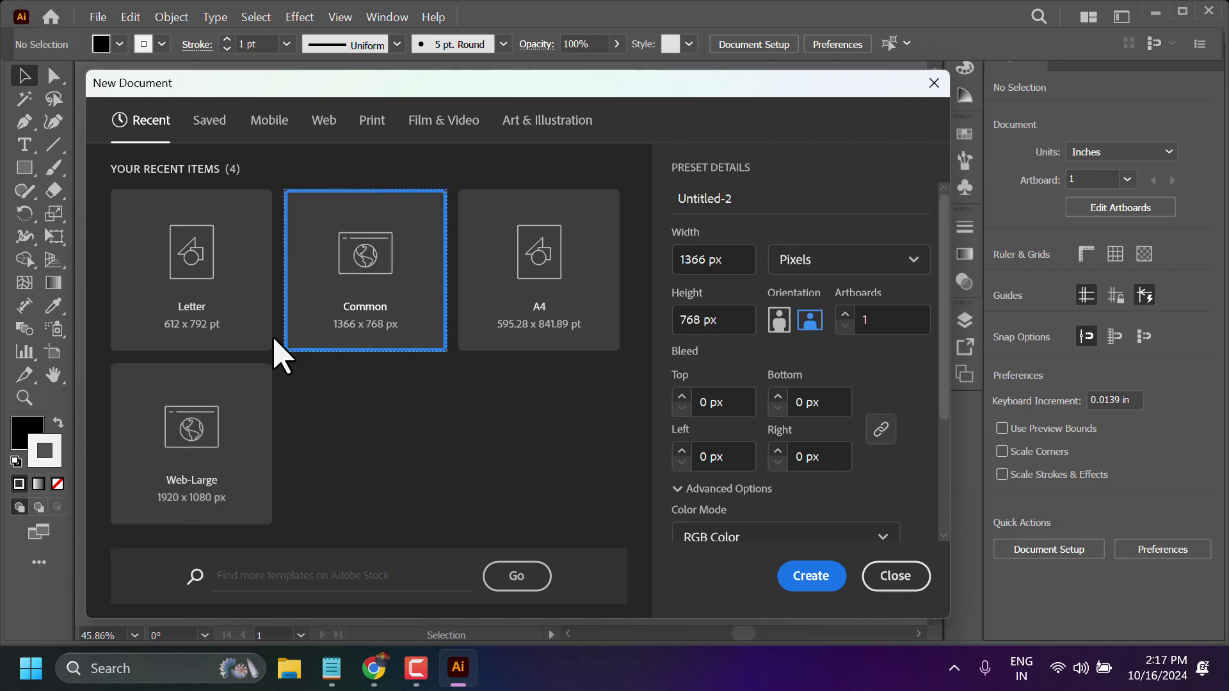
{"action": "left_click", "coordinate": [206, 318]}
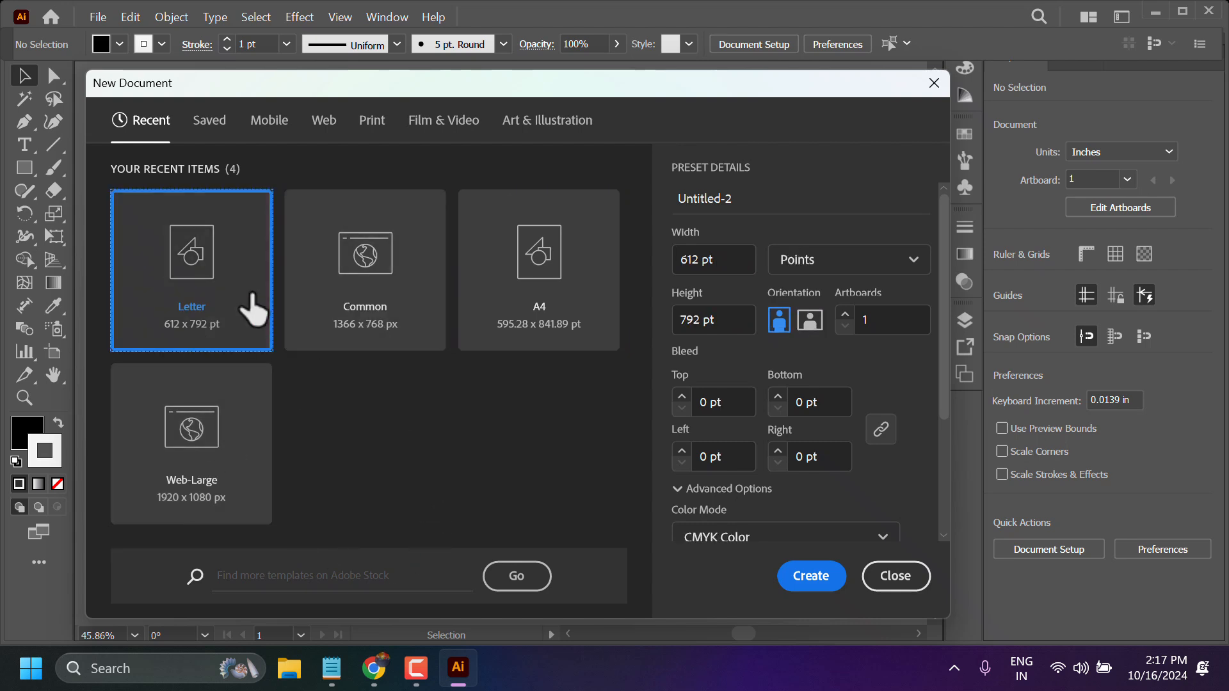
- Browse the Saved, Mobile and Print preset categories, then select the document name for renaming
{"action": "left_click", "coordinate": [210, 120]}
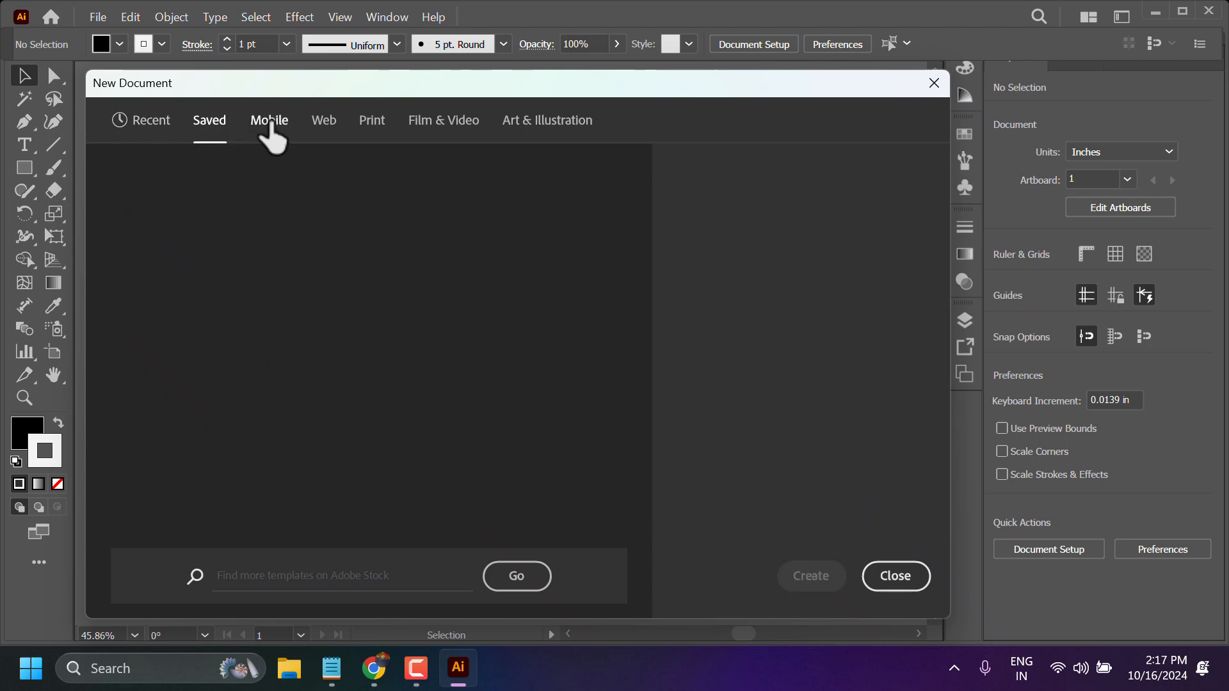
{"action": "left_click", "coordinate": [270, 121]}
{"action": "scroll", "coordinate": [341, 365], "scroll_direction": "down", "scroll_amount": 5}
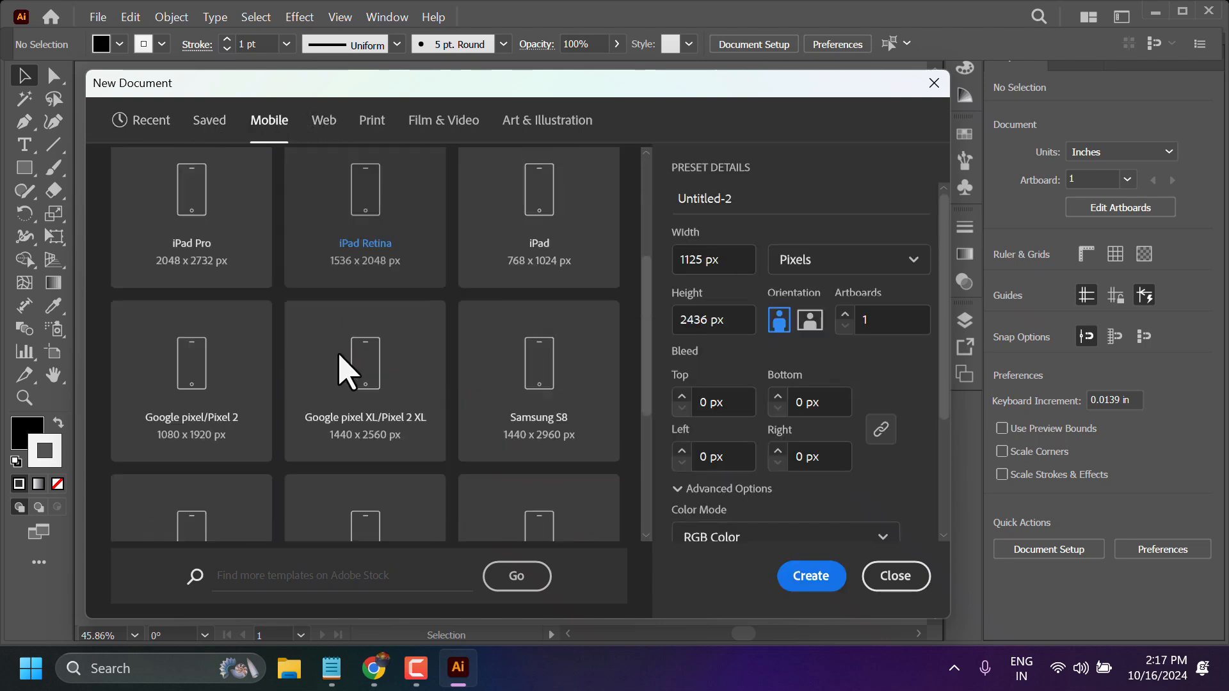
{"action": "scroll", "coordinate": [344, 369], "scroll_direction": "down", "scroll_amount": 5}
{"action": "scroll", "coordinate": [346, 369], "scroll_direction": "up", "scroll_amount": 5}
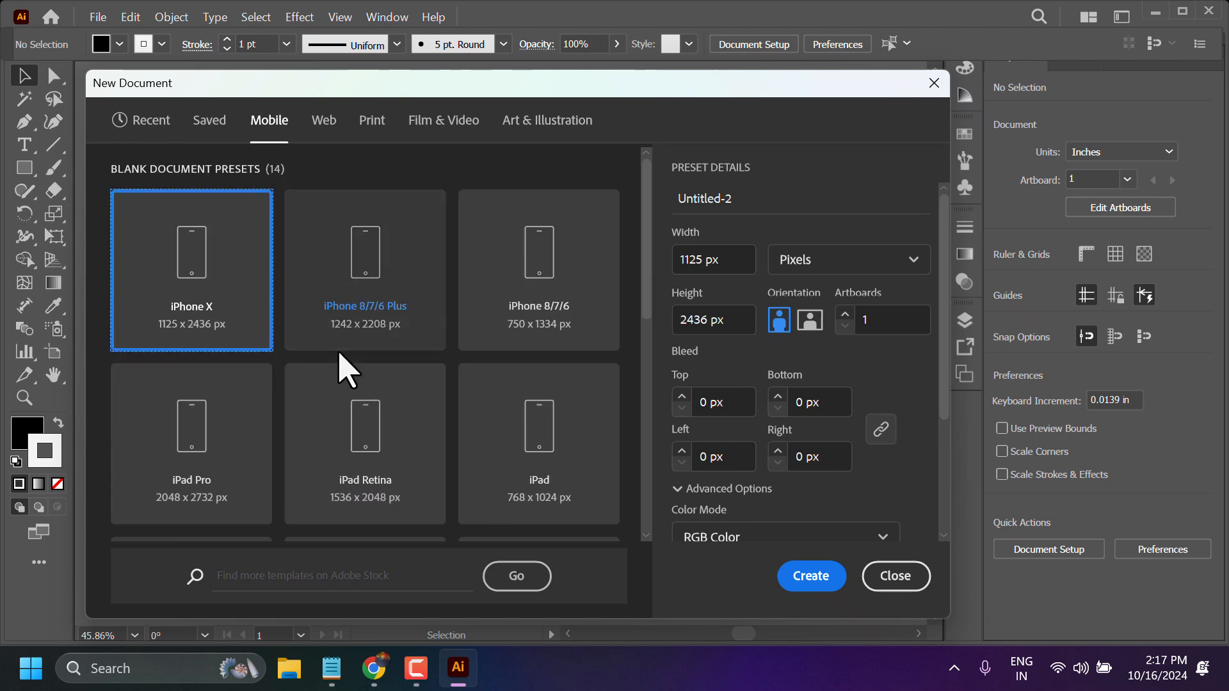
{"action": "left_click", "coordinate": [374, 119]}
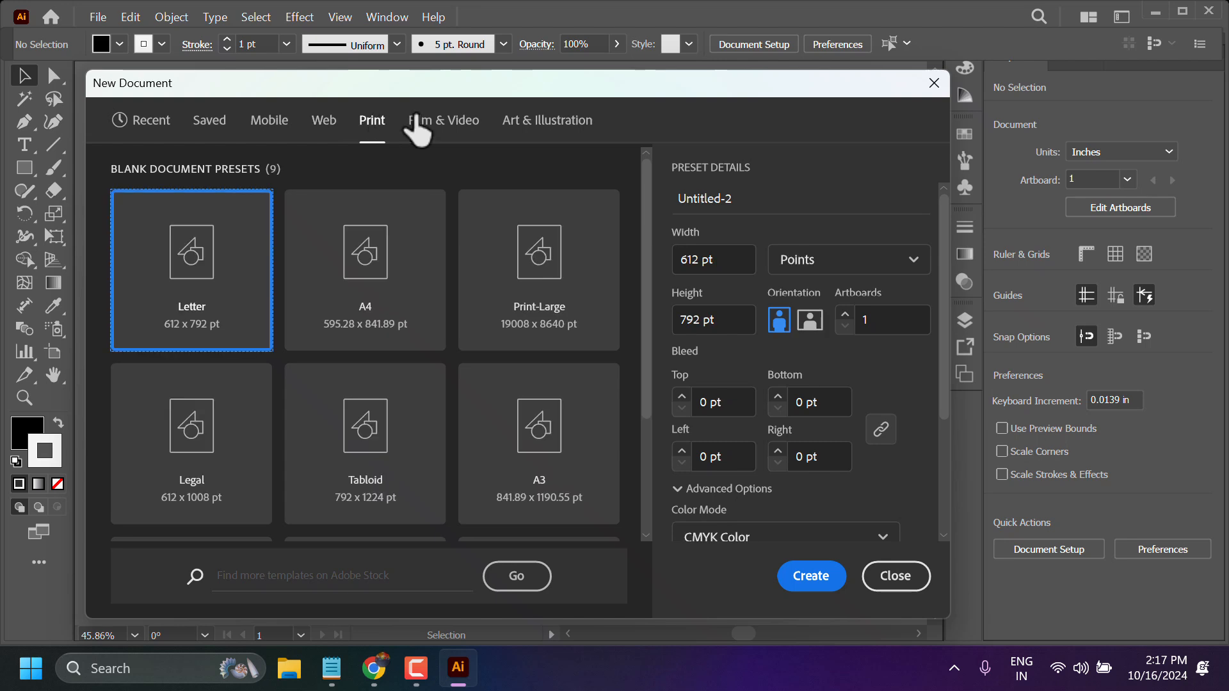
{"action": "scroll", "coordinate": [288, 394], "scroll_direction": "down", "scroll_amount": 3}
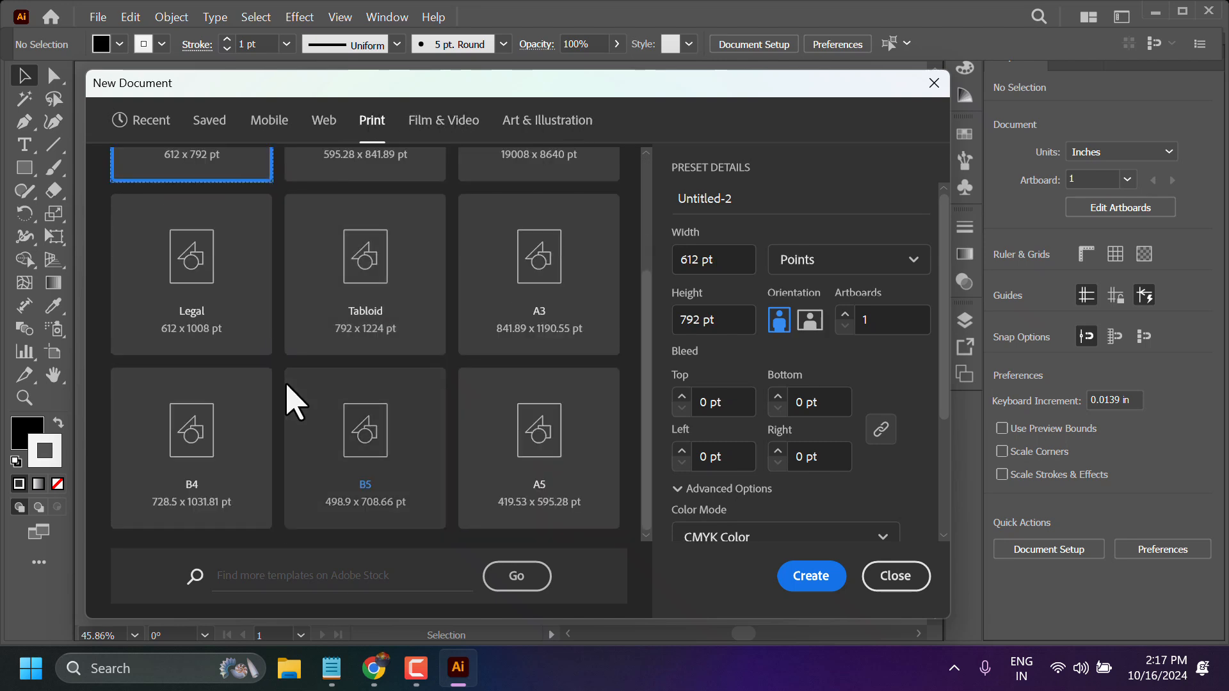
{"action": "scroll", "coordinate": [292, 402], "scroll_direction": "up", "scroll_amount": 3}
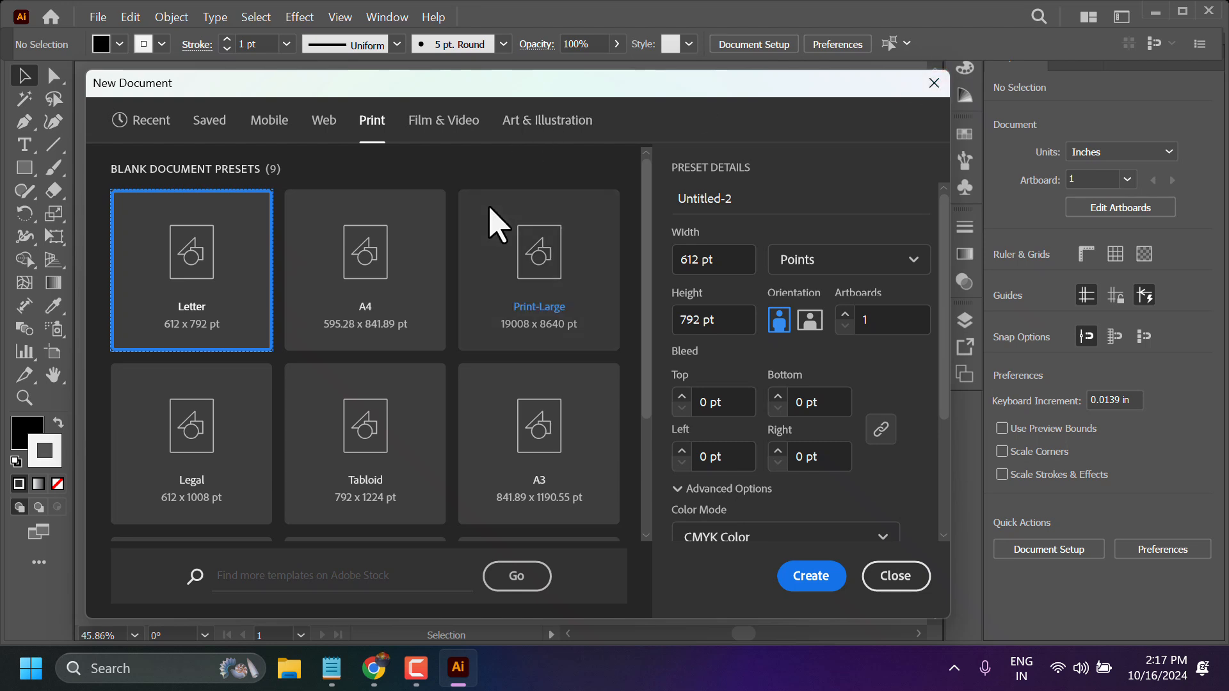
{"action": "left_click_drag", "start_coordinate": [752, 198], "coordinate": [663, 200]}
{"action": "type", "text": "testing"}
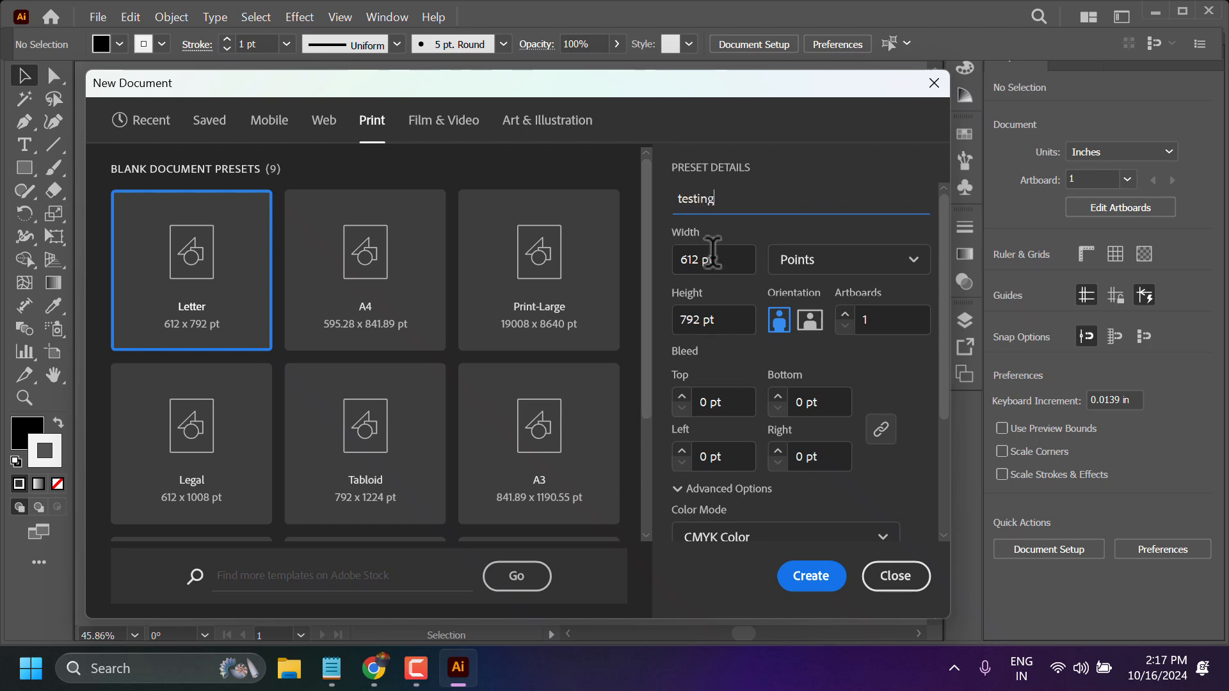
- Toggle the document units to Inches and back to Points
{"action": "left_click", "coordinate": [915, 262]}
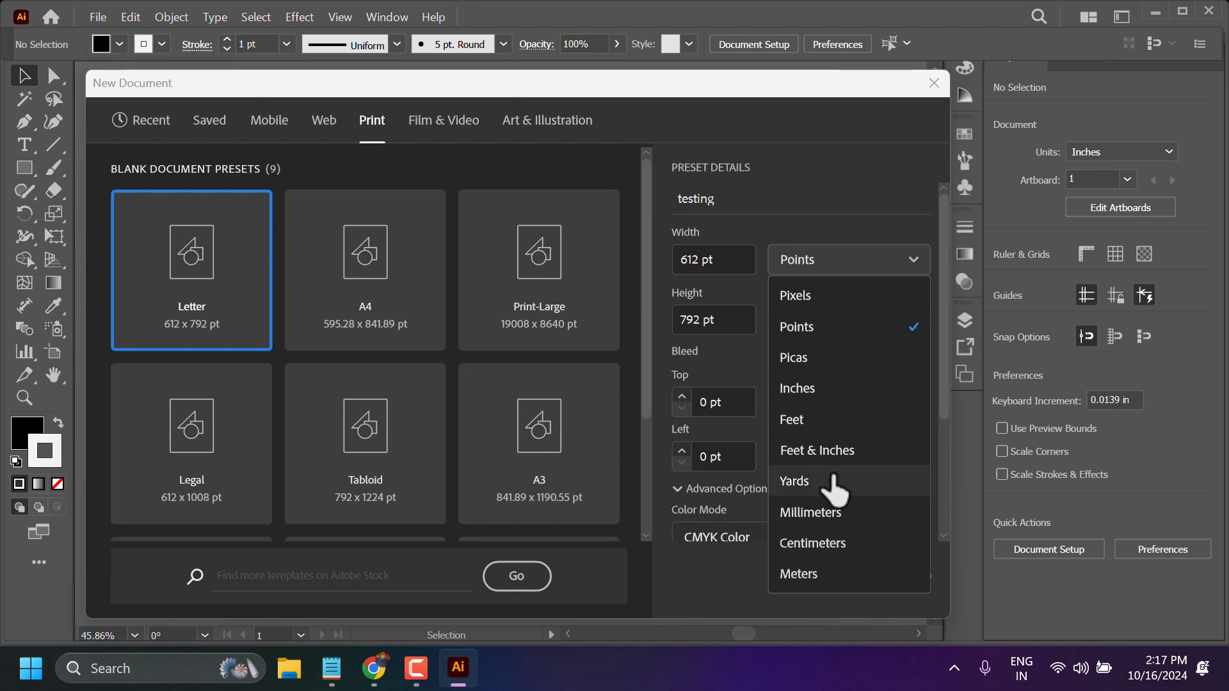
{"action": "left_click", "coordinate": [797, 388]}
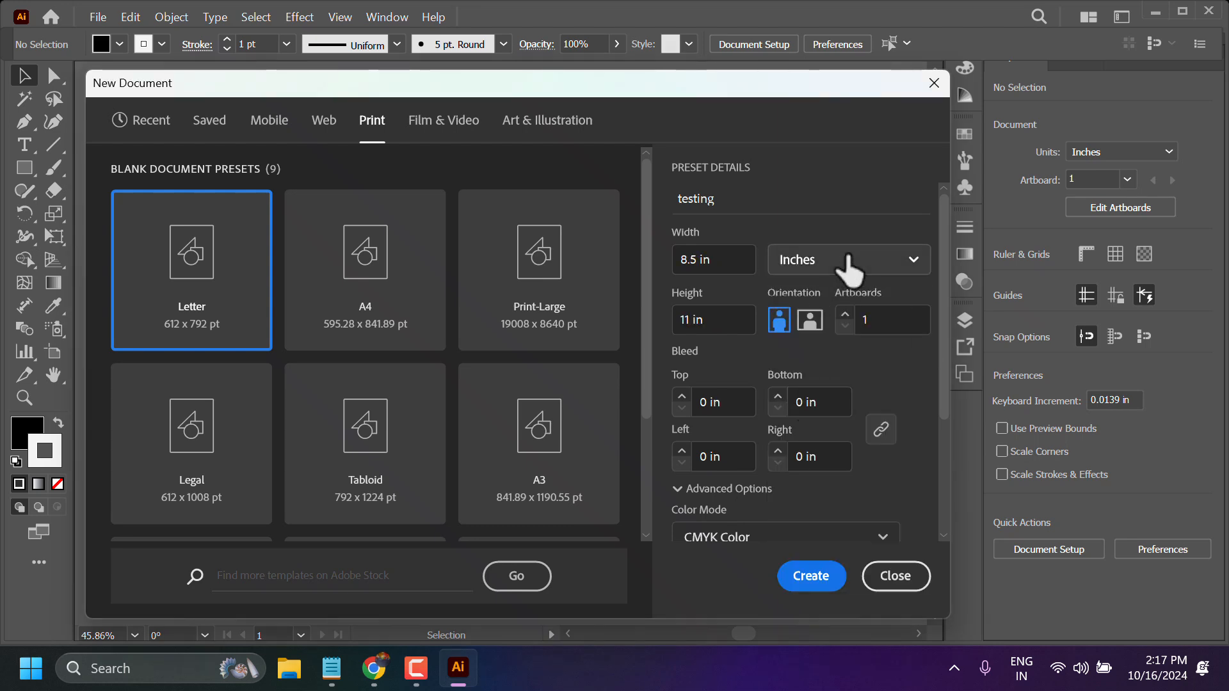
{"action": "left_click", "coordinate": [845, 260]}
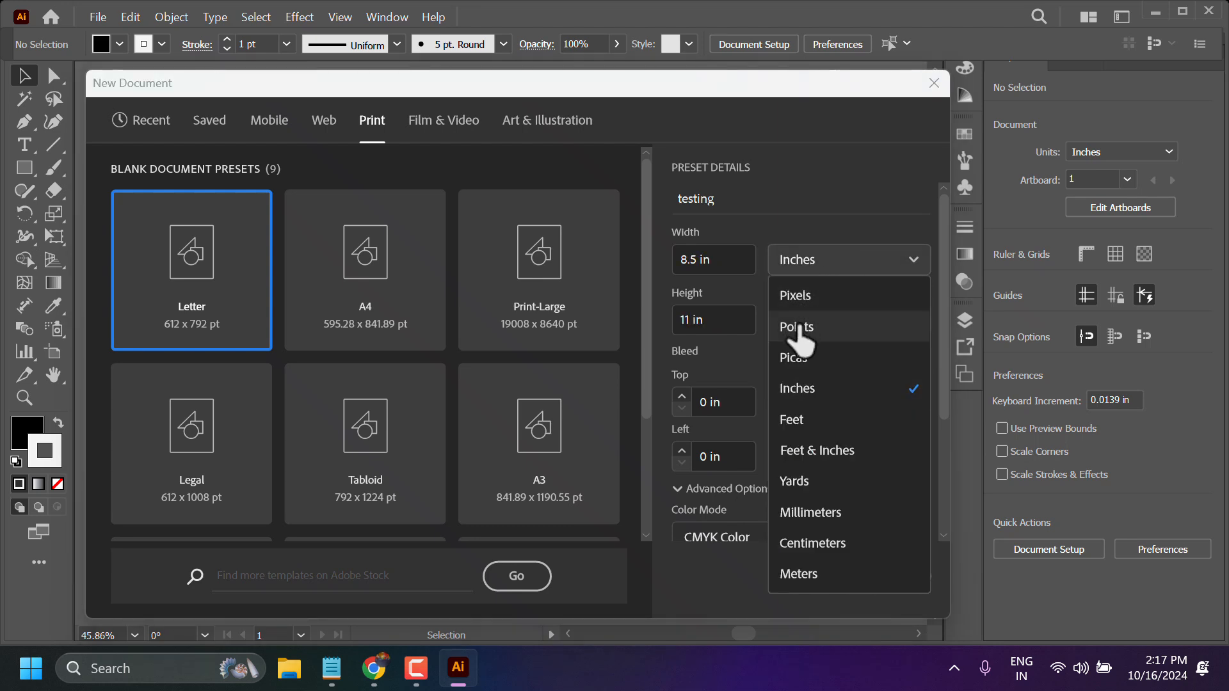
{"action": "left_click", "coordinate": [797, 328]}
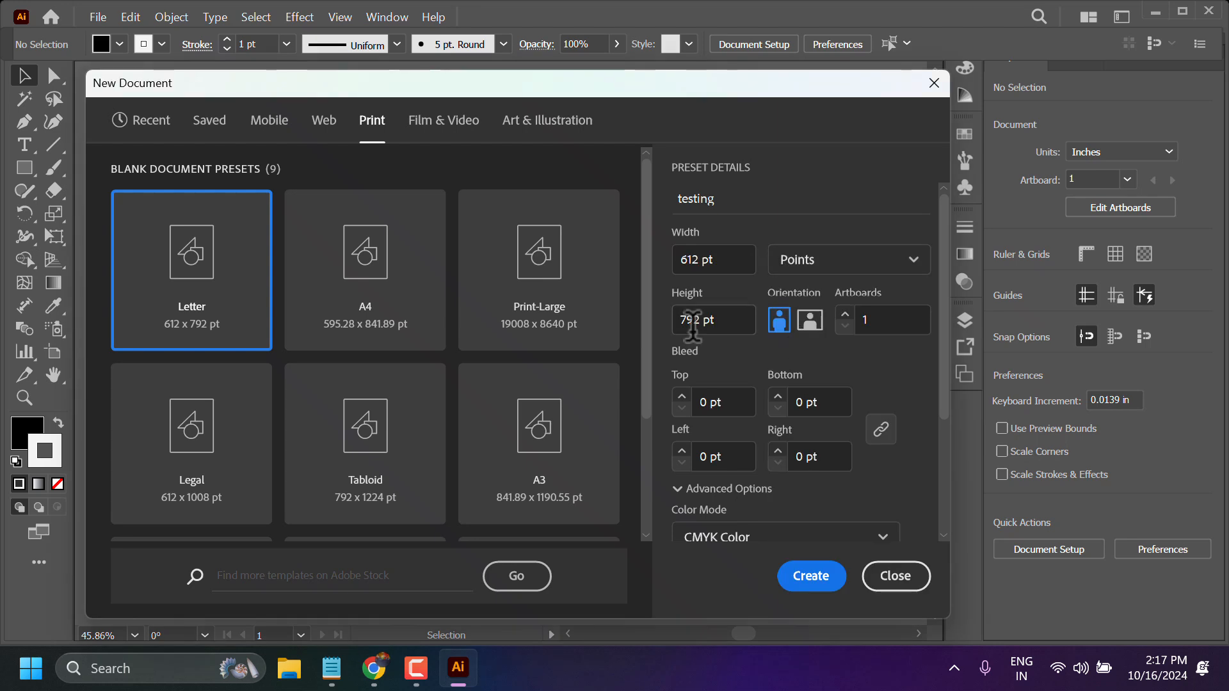
{"action": "scroll", "coordinate": [835, 316], "scroll_direction": "down", "scroll_amount": 2}
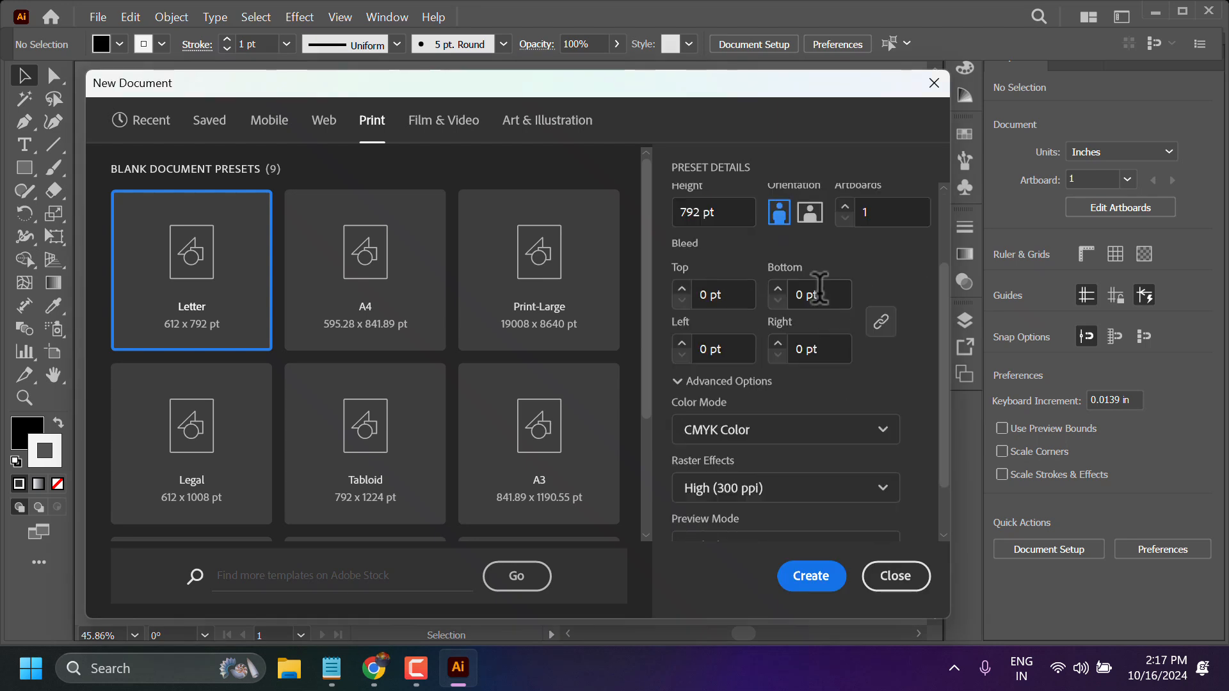
{"action": "scroll", "coordinate": [818, 289], "scroll_direction": "up", "scroll_amount": 2}
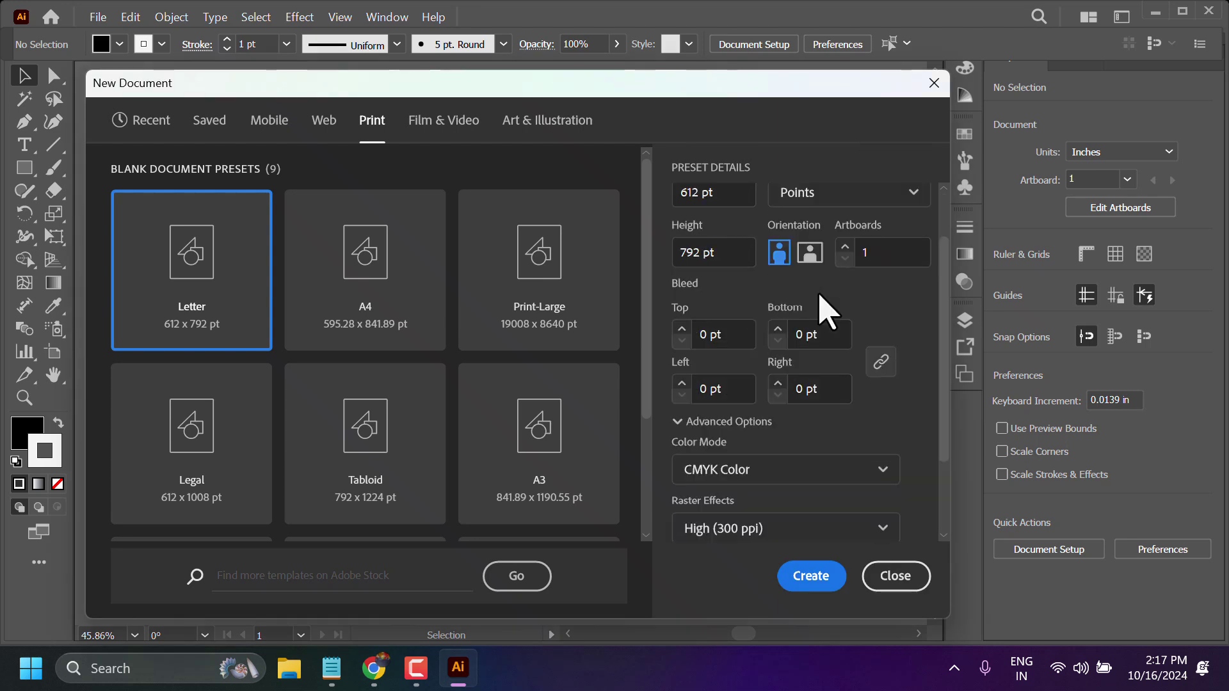
- Make the page landscape (792 x 612 pt) and set the artboard count to 16
{"action": "left_click", "coordinate": [810, 253]}
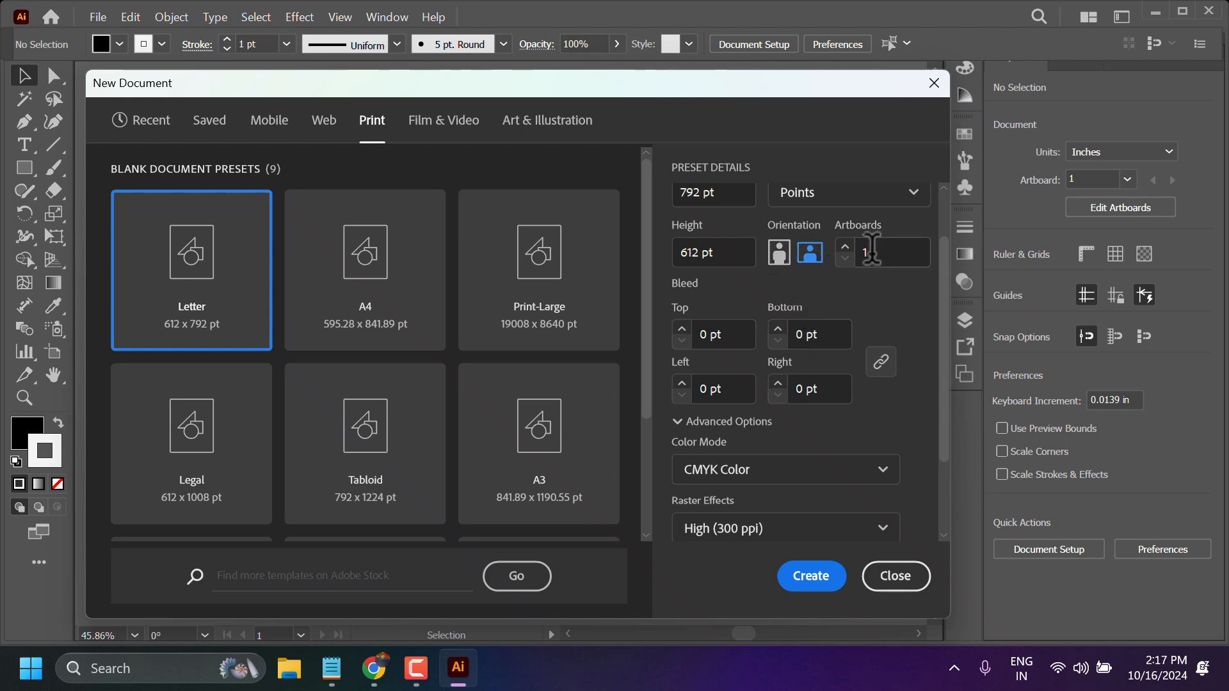
{"action": "left_click", "coordinate": [876, 252]}
{"action": "type", "text": "6"}
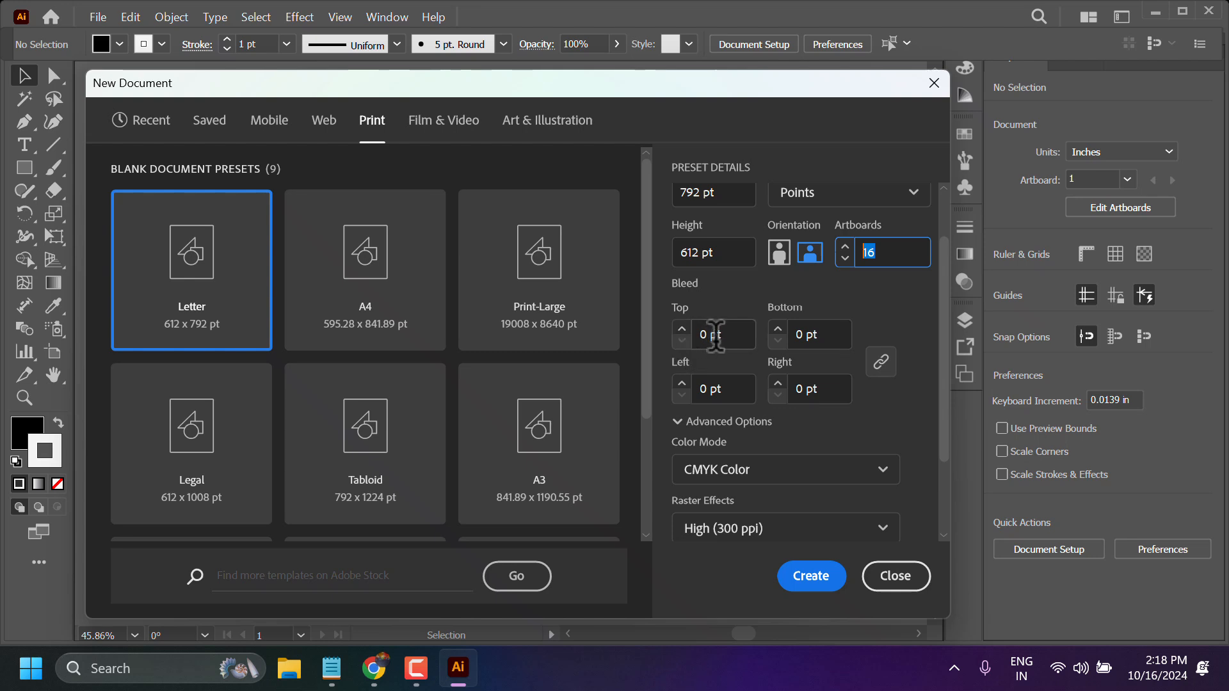
{"action": "left_click", "coordinate": [702, 337]}
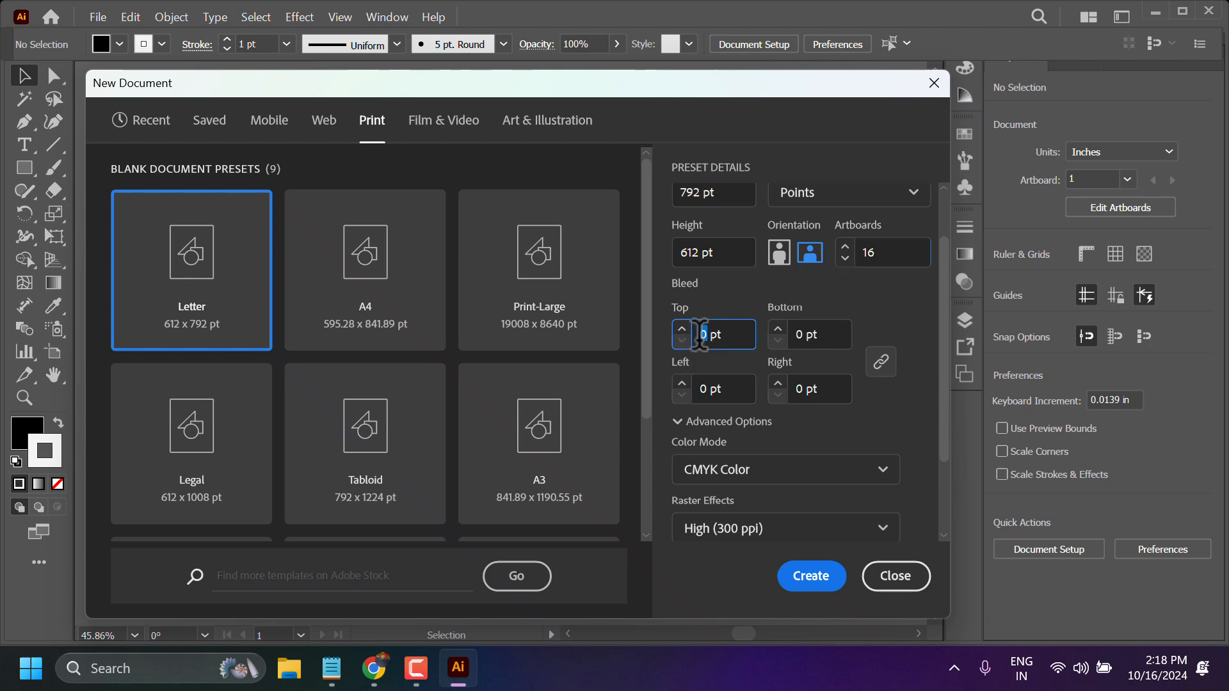
{"action": "type", "text": "3"}
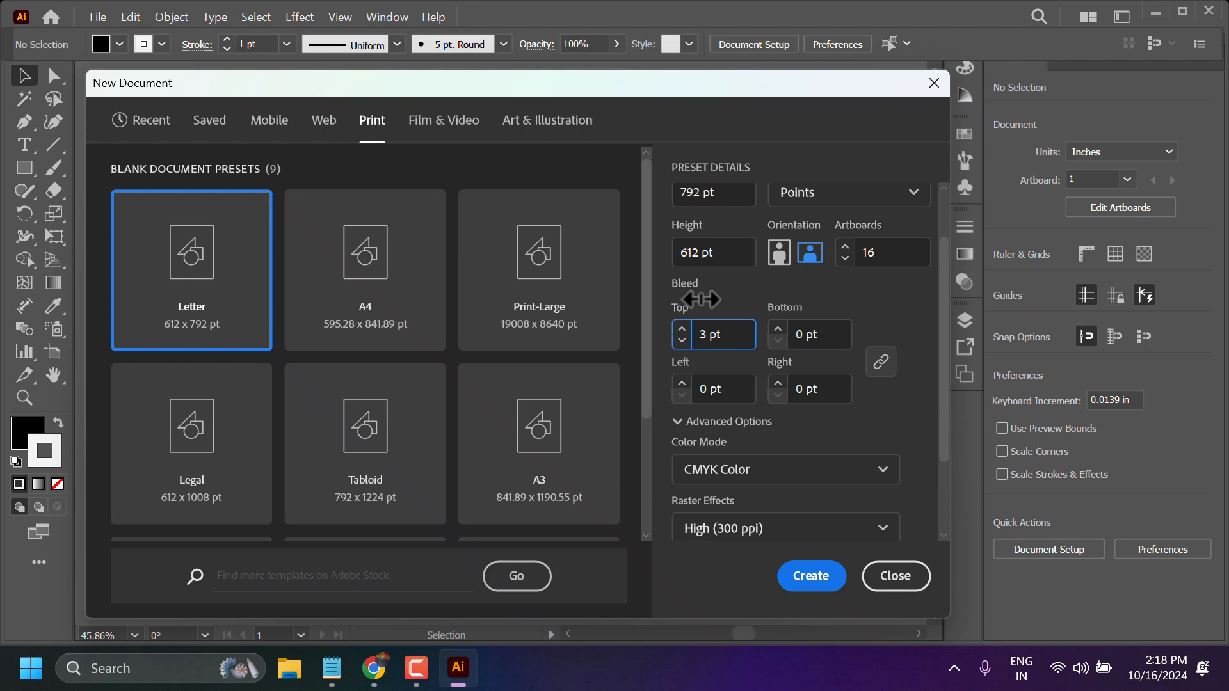
{"action": "scroll", "coordinate": [816, 490], "scroll_direction": "down", "scroll_amount": 3}
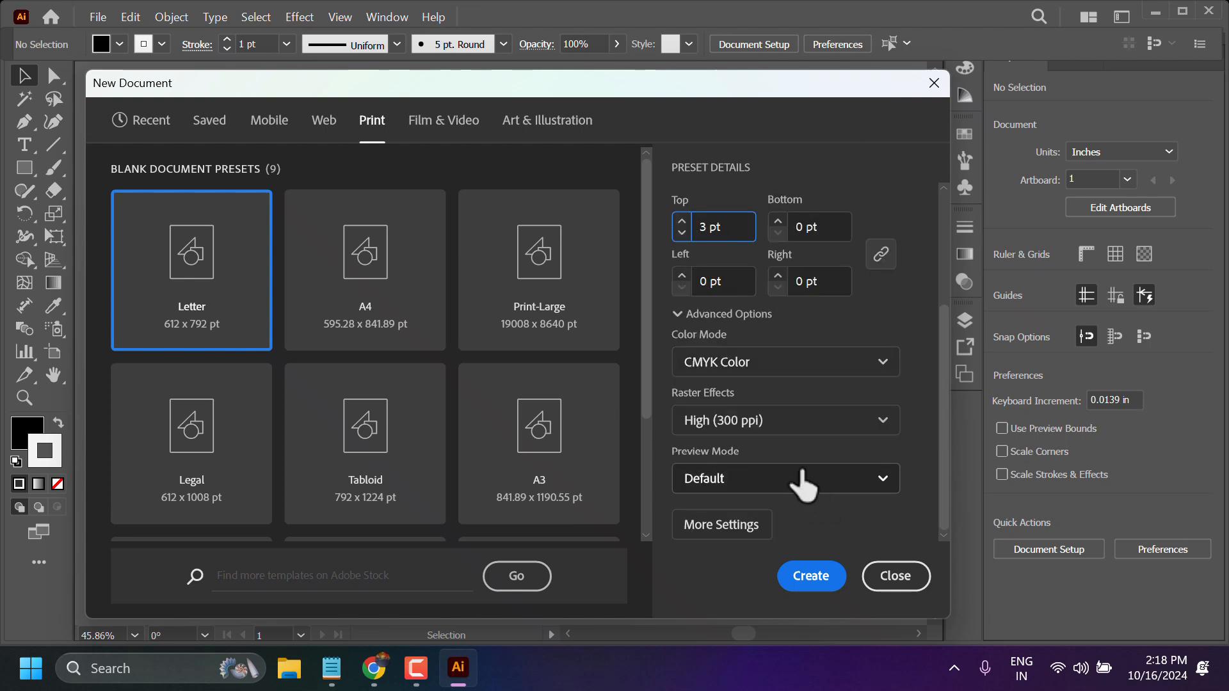
- Switch colour mode to RGB, keep raster effects at High (300 ppi), and go to More Settings
{"action": "left_click", "coordinate": [869, 362]}
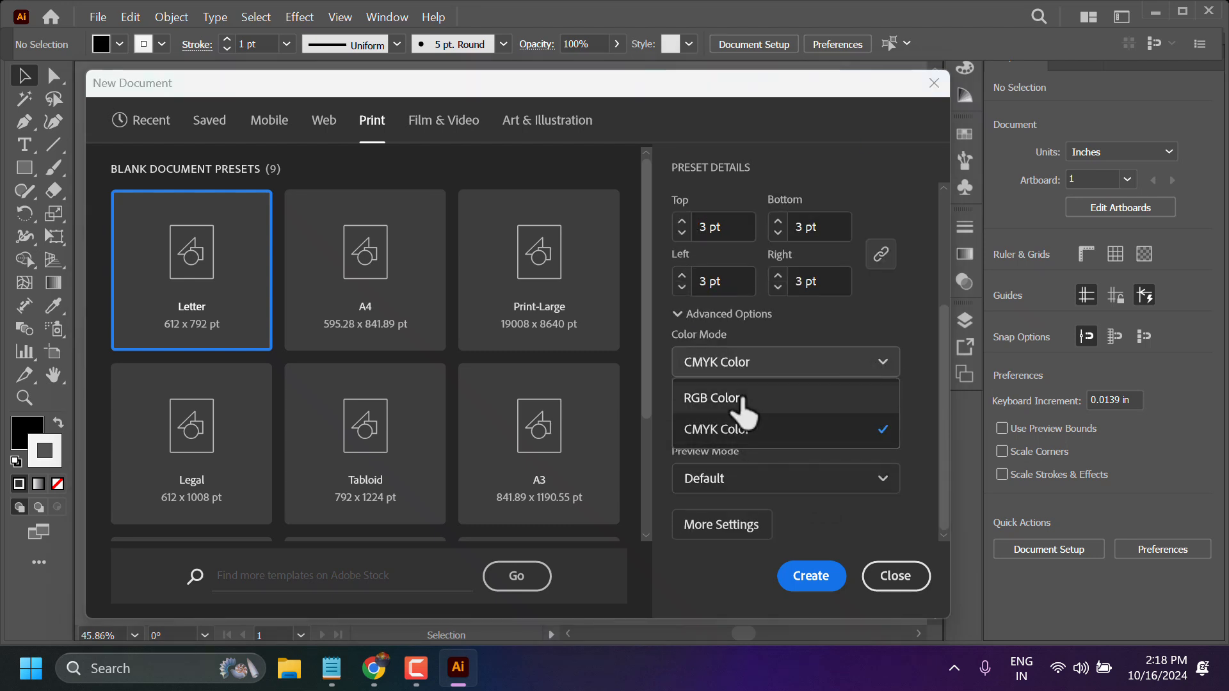
{"action": "left_click", "coordinate": [711, 397]}
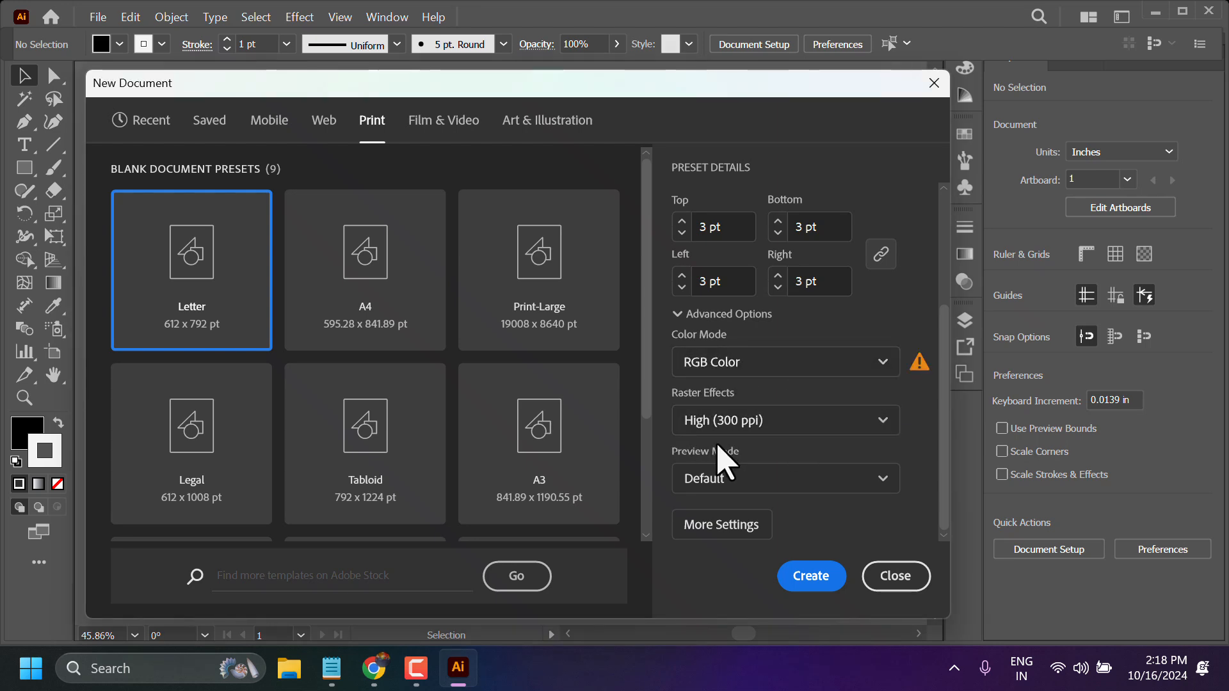
{"action": "left_click", "coordinate": [780, 423]}
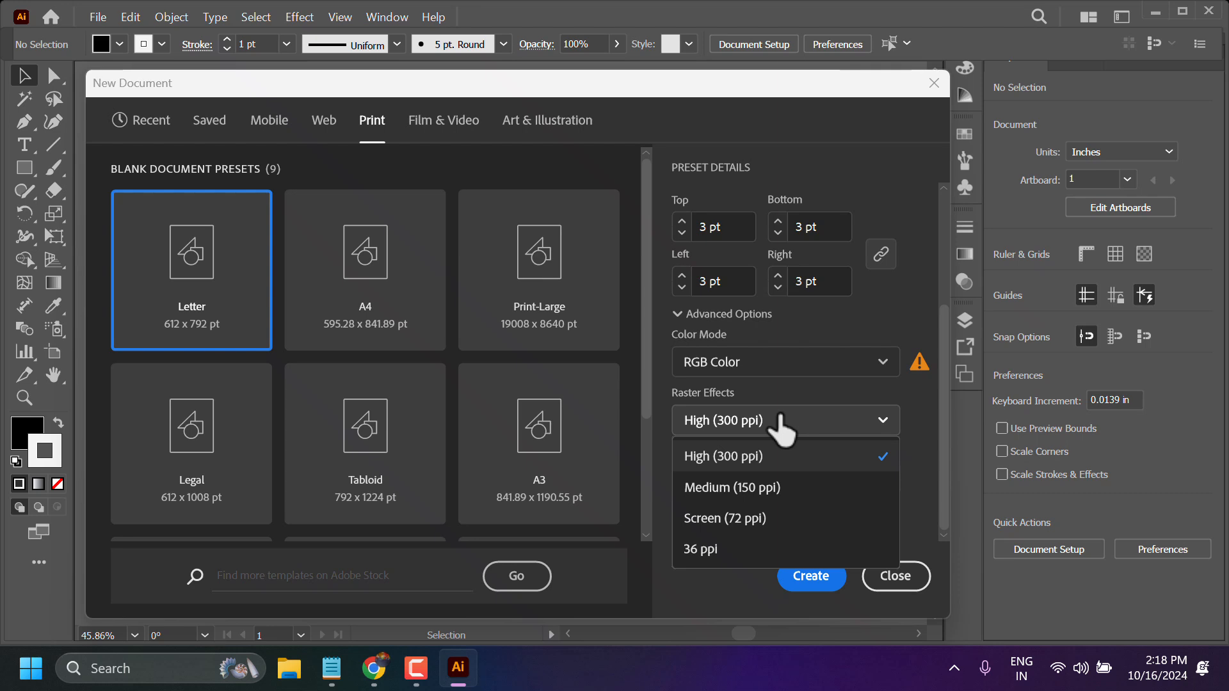
{"action": "left_click", "coordinate": [783, 422]}
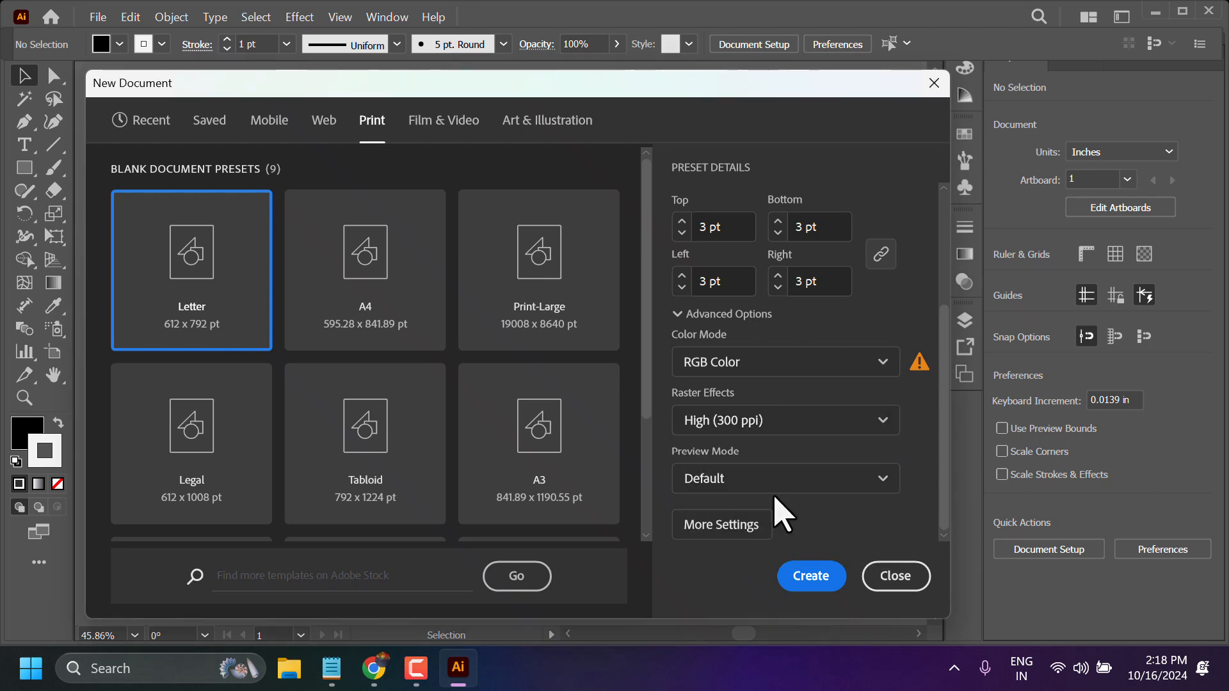
{"action": "left_click", "coordinate": [719, 525]}
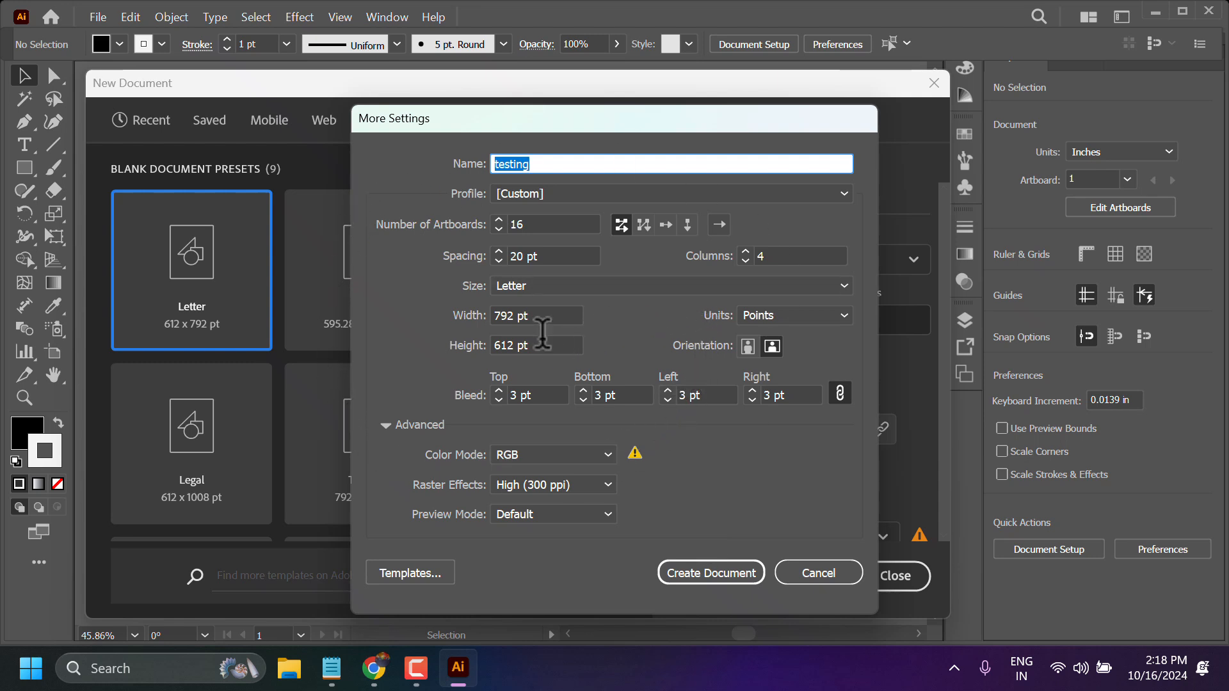
- Change colour mode back to CMYK and create the testing document with 16 artboards
{"action": "left_click", "coordinate": [553, 453]}
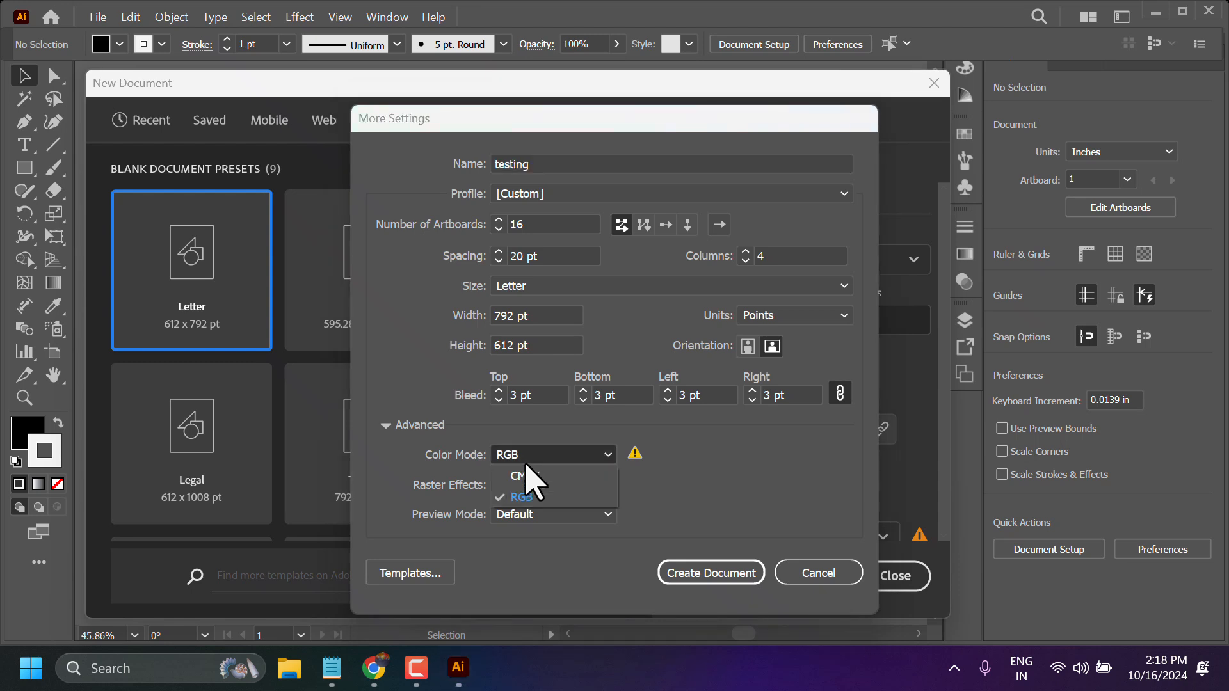
{"action": "left_click", "coordinate": [538, 473]}
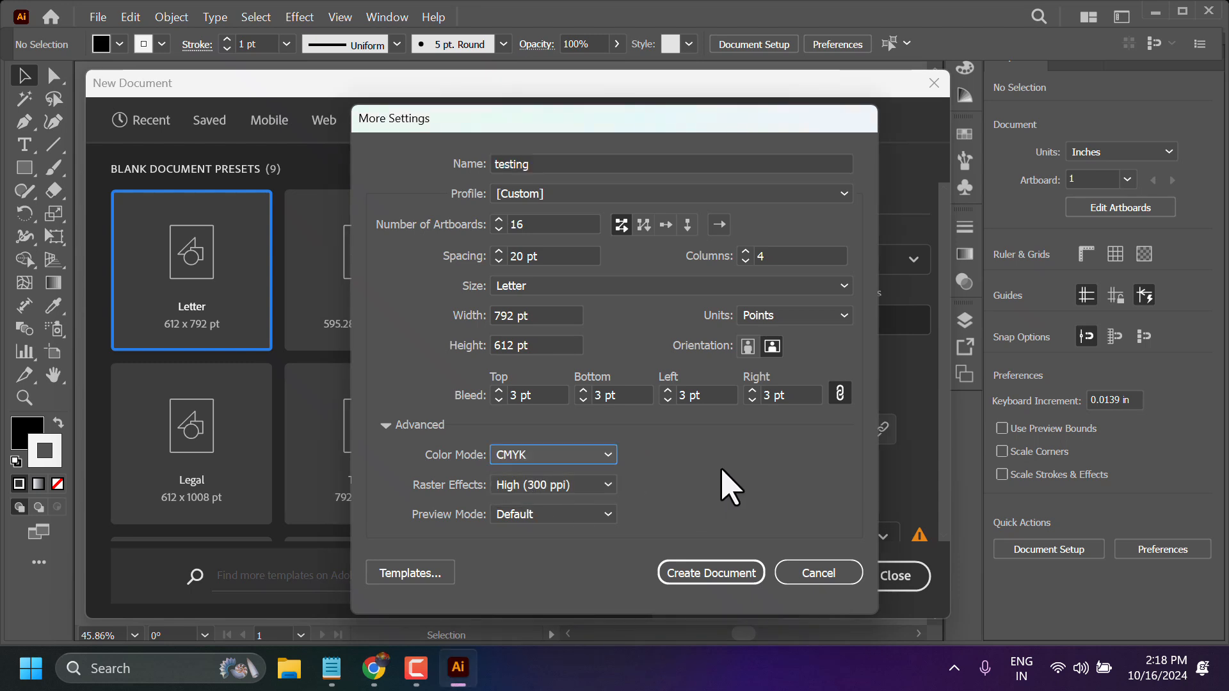
{"action": "left_click", "coordinate": [711, 573]}
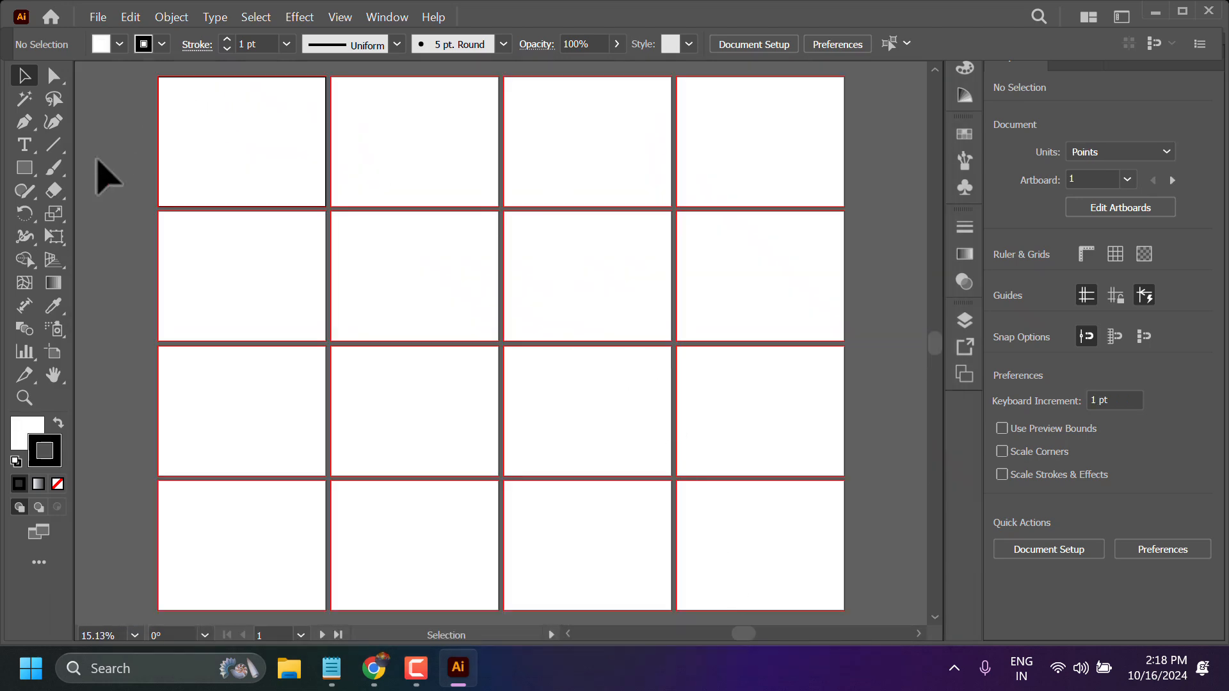
{"action": "scroll", "coordinate": [671, 329], "scroll_direction": "up", "scroll_amount": 1}
{"action": "scroll", "coordinate": [671, 329], "scroll_direction": "down", "scroll_amount": 1}
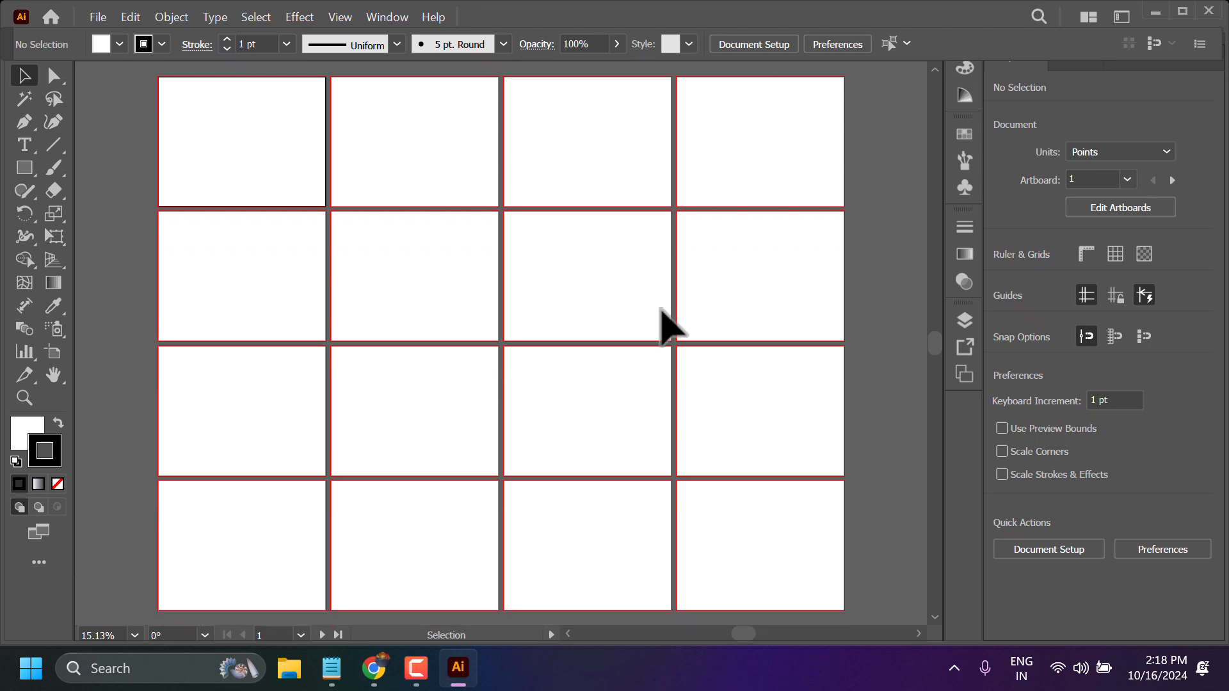
{"action": "scroll", "coordinate": [670, 329], "scroll_direction": "up", "scroll_amount": 1}
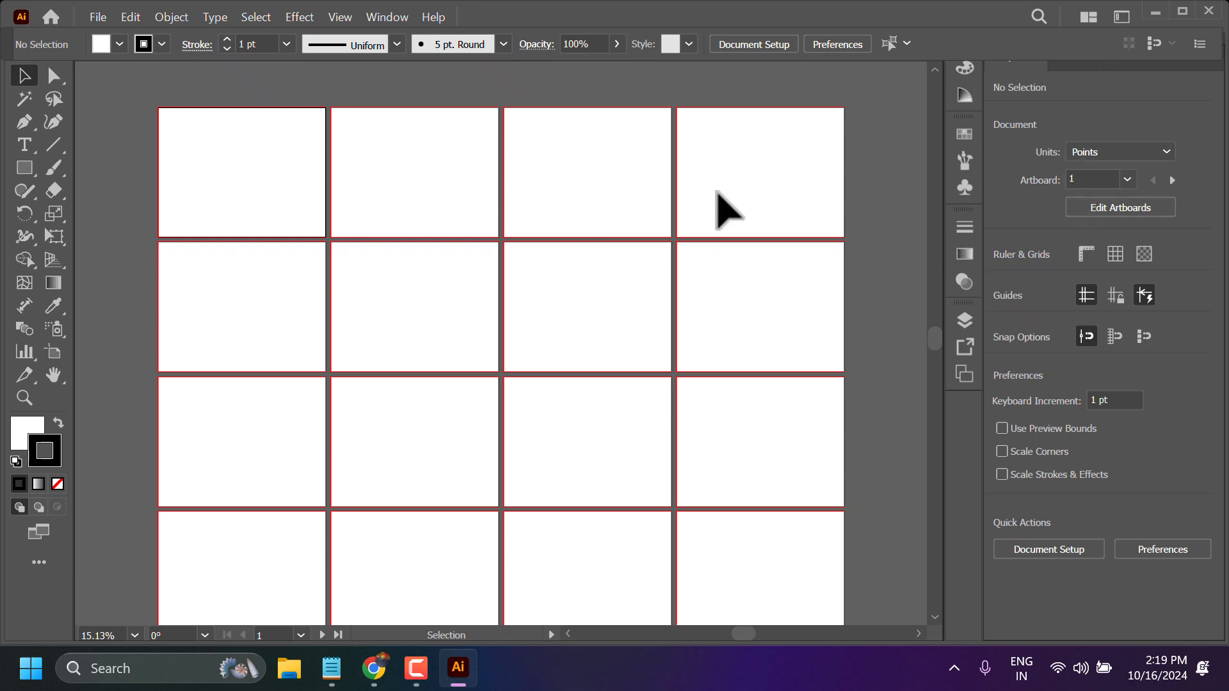
- Enter artboard editing mode from the Properties panel, showing artboards 01 to 16
{"action": "left_click", "coordinate": [1120, 208]}
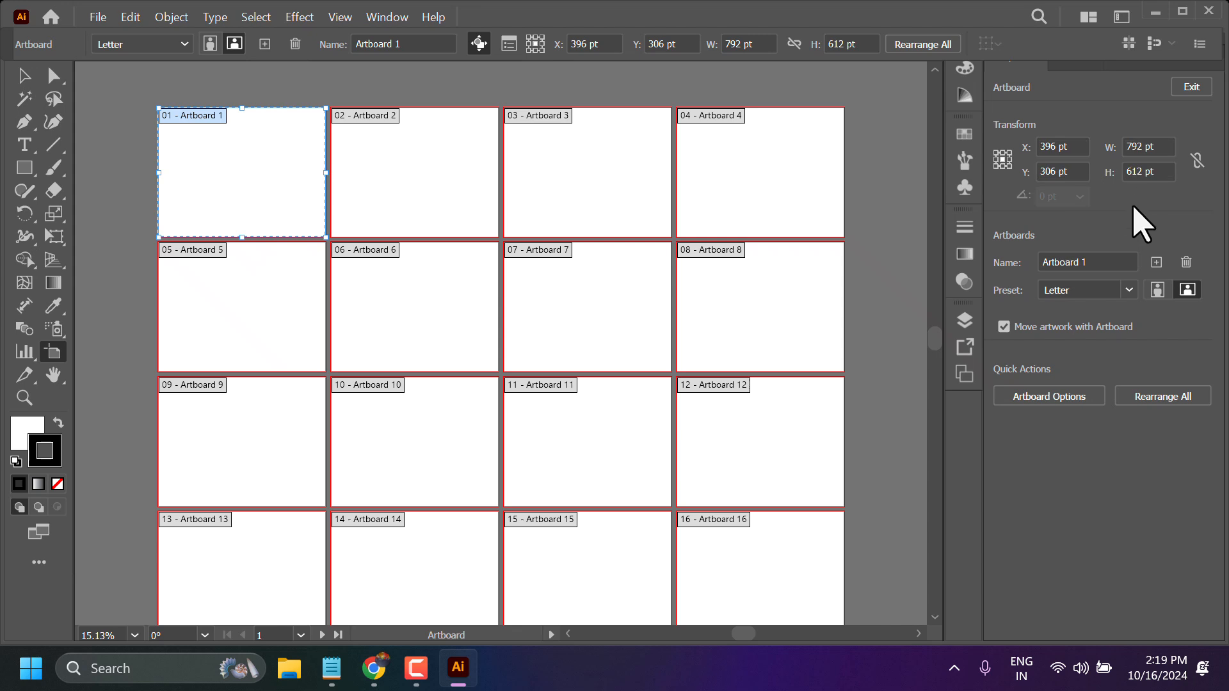
- Delete fifteen artboards so only Artboard 2 remains, then exit artboard editing
{"action": "left_click", "coordinate": [1187, 263]}
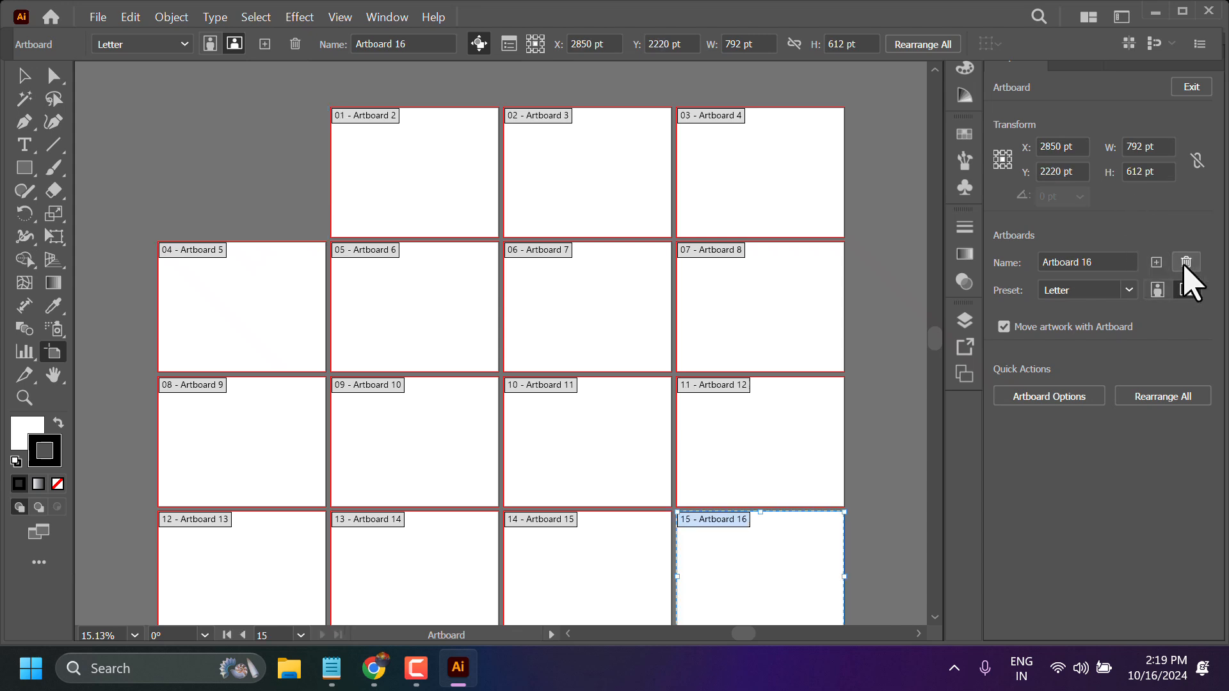
{"action": "double_click", "coordinate": [1187, 263]}
{"action": "left_click", "coordinate": [1187, 264]}
{"action": "triple_click", "coordinate": [1187, 263]}
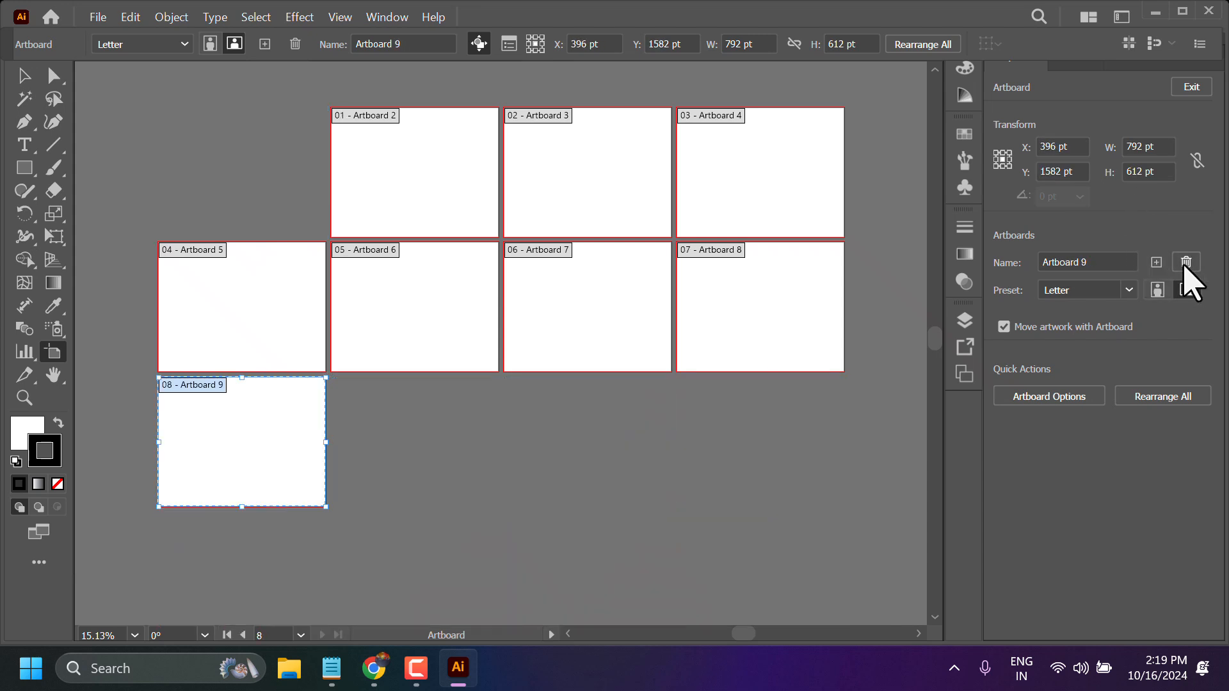
{"action": "double_click", "coordinate": [1187, 264]}
{"action": "left_click", "coordinate": [1187, 264]}
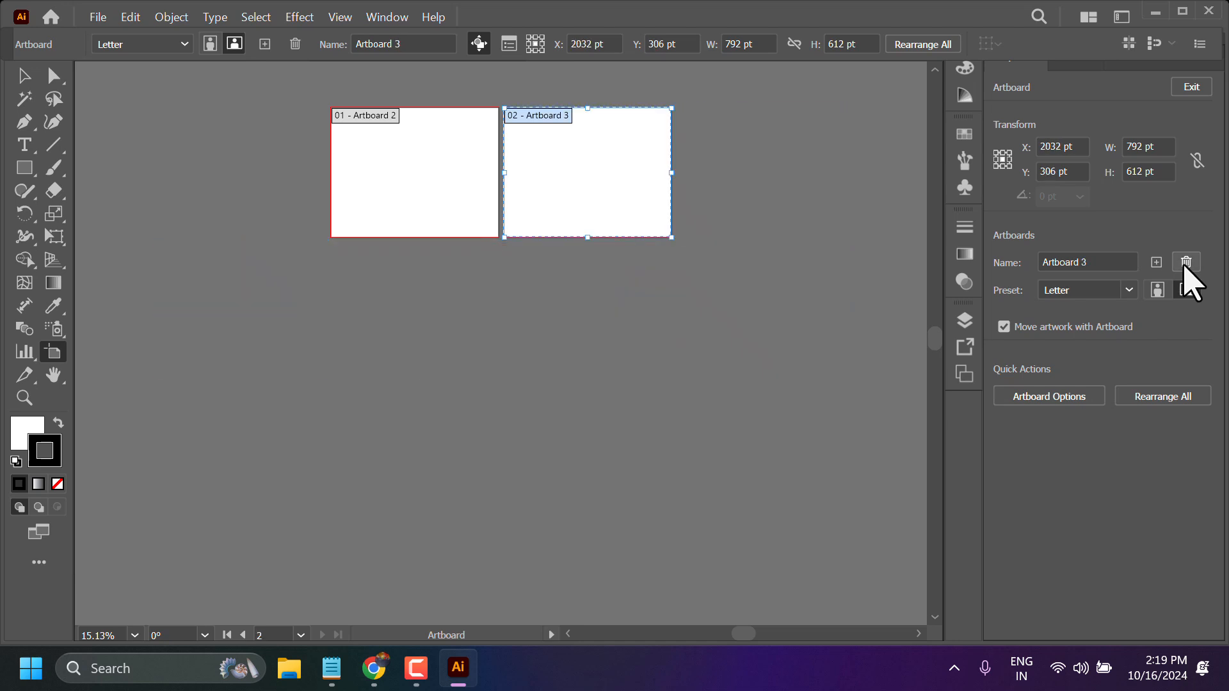
{"action": "left_click", "coordinate": [1188, 264]}
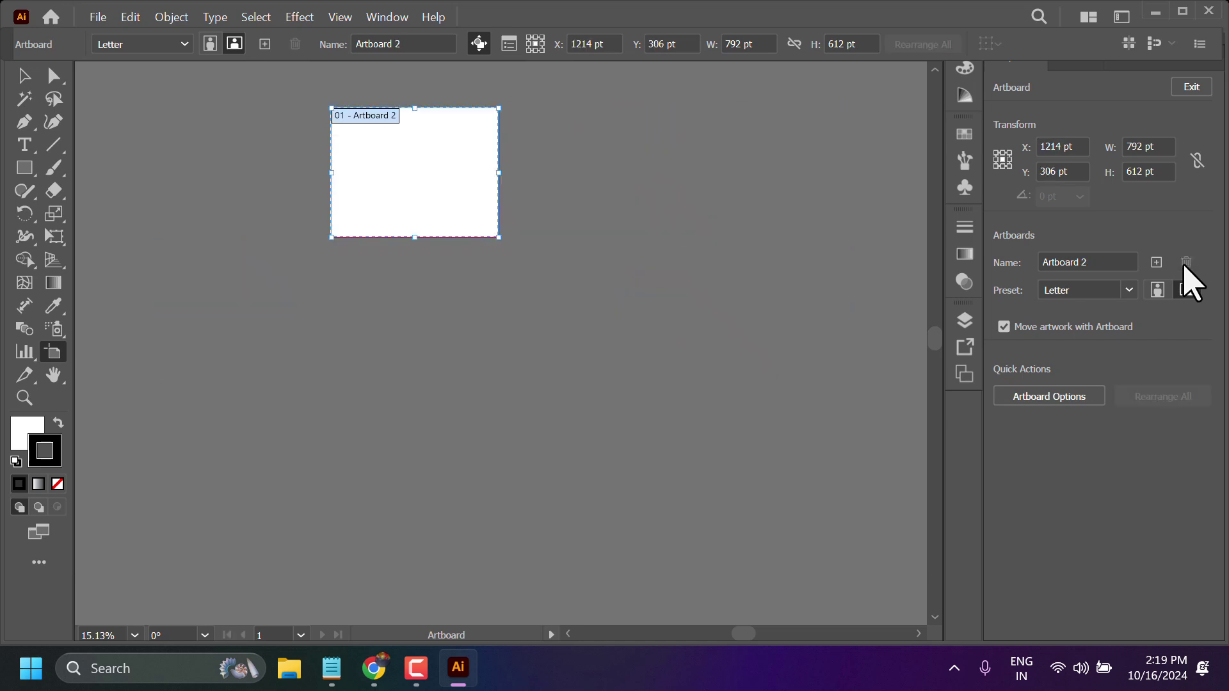
{"action": "left_click", "coordinate": [1192, 88]}
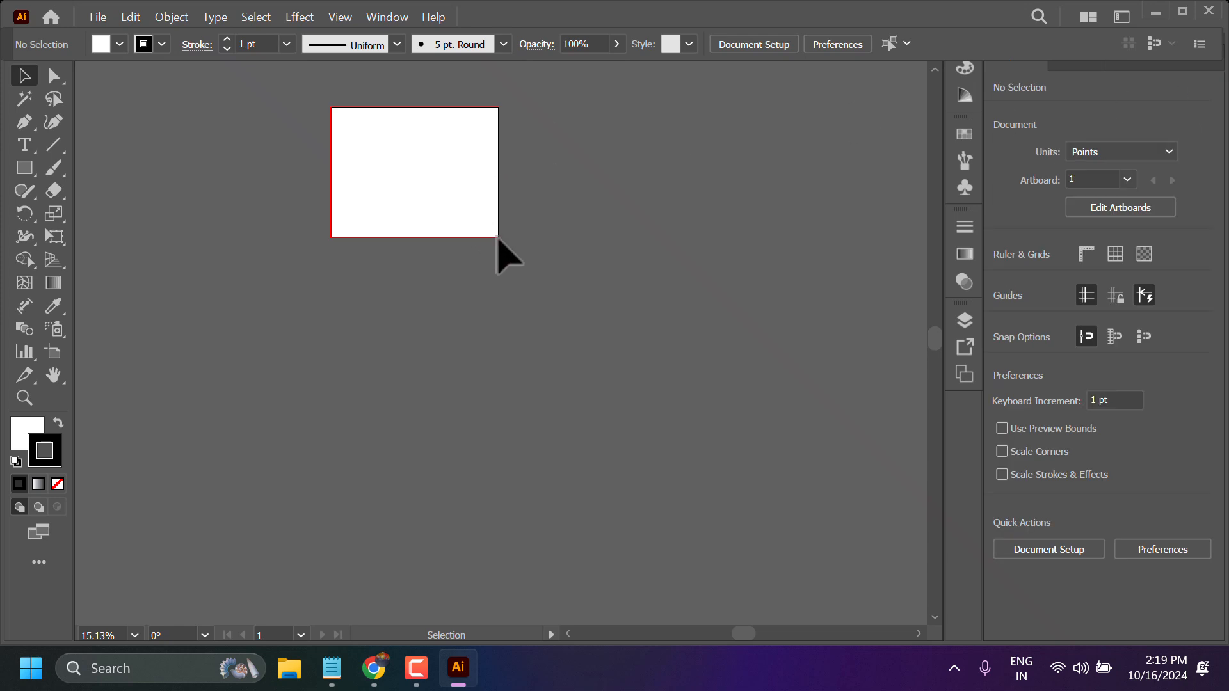
- Scroll down the File menu to reach the Print command
{"action": "left_click", "coordinate": [98, 17]}
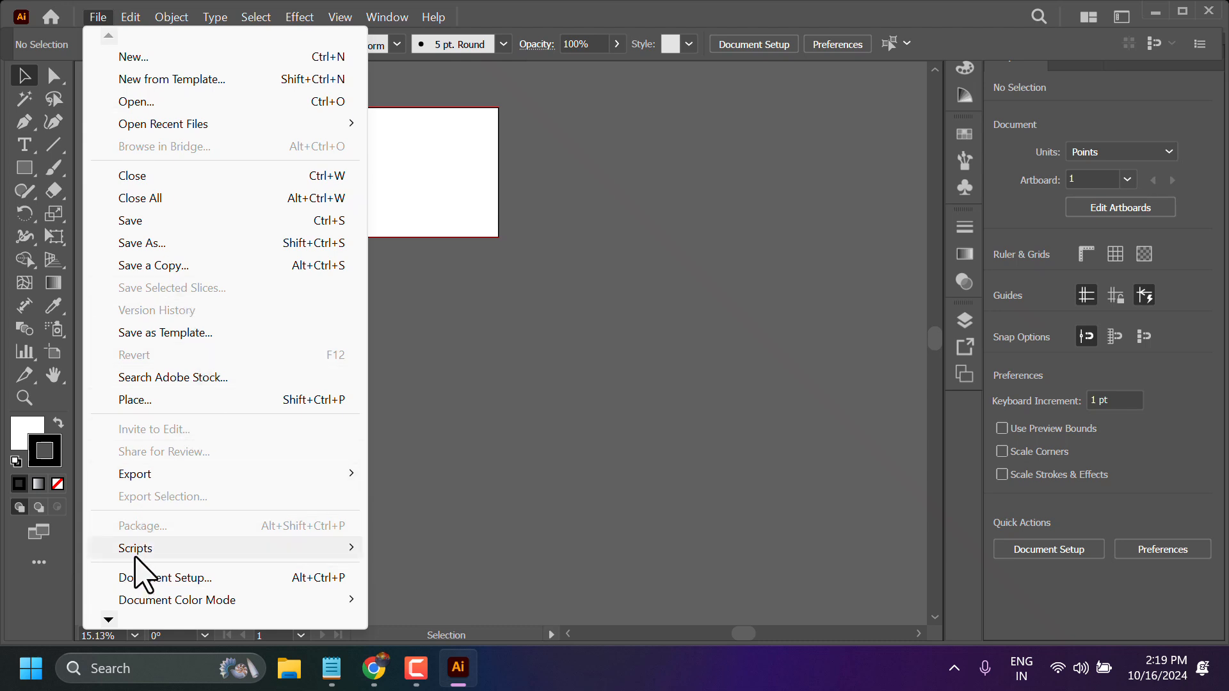
{"action": "left_click", "coordinate": [108, 619]}
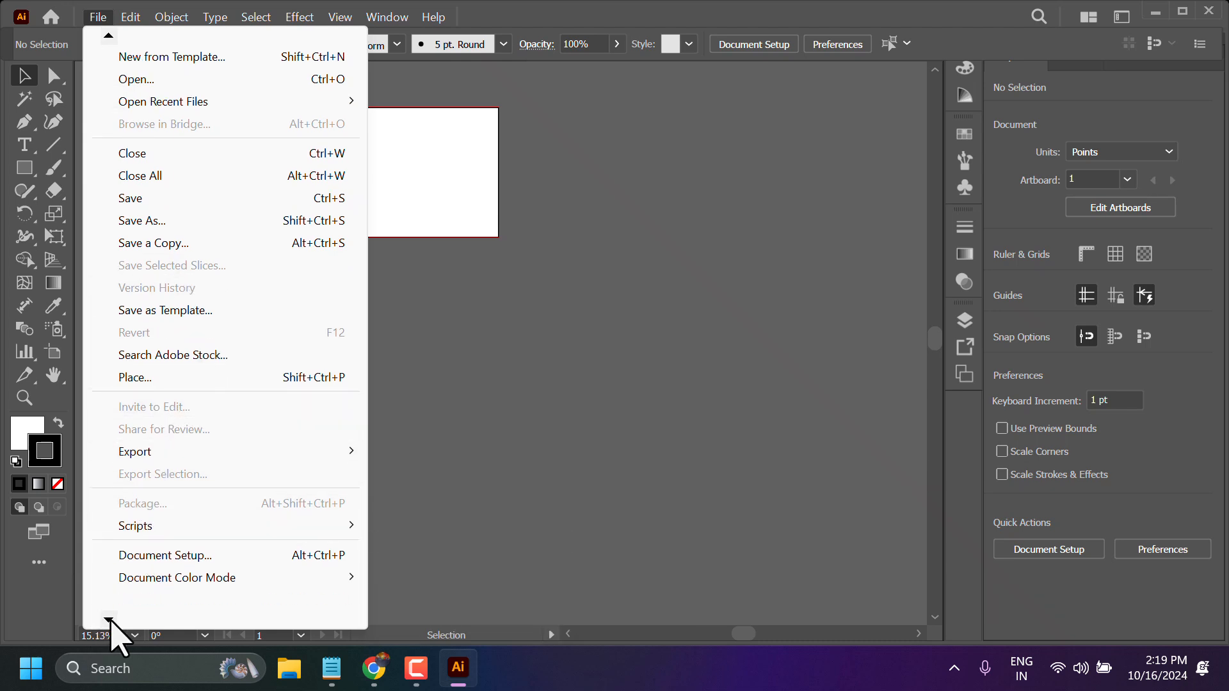
{"action": "left_click", "coordinate": [135, 572]}
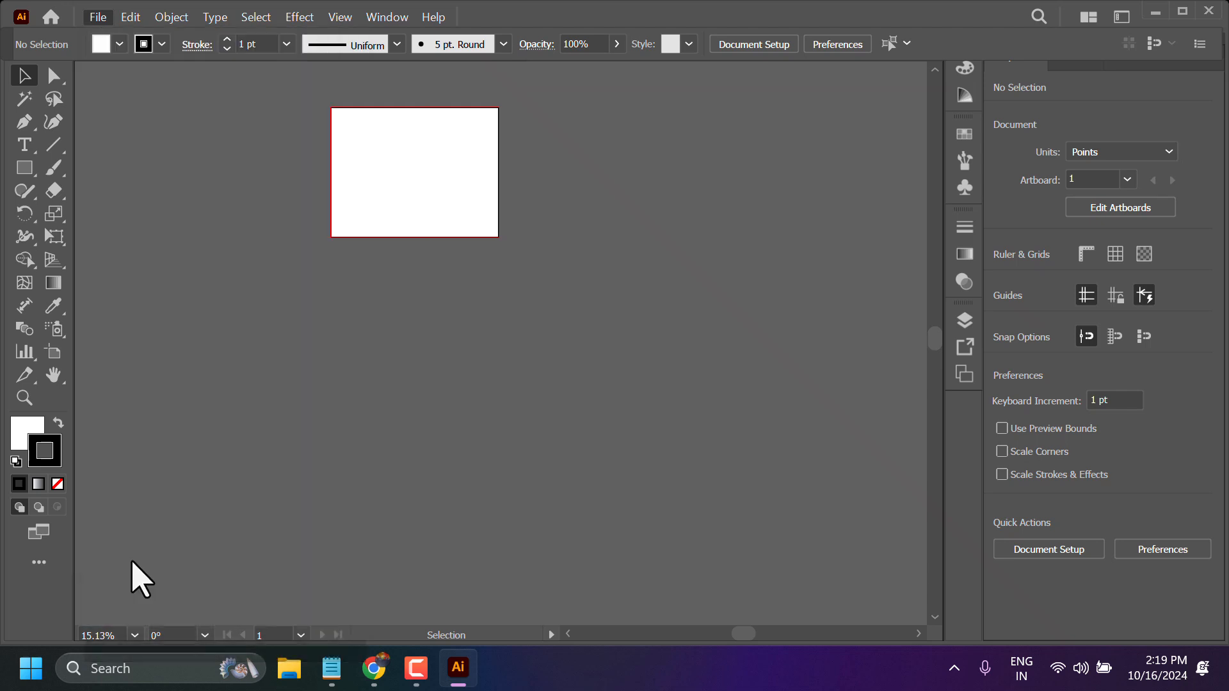